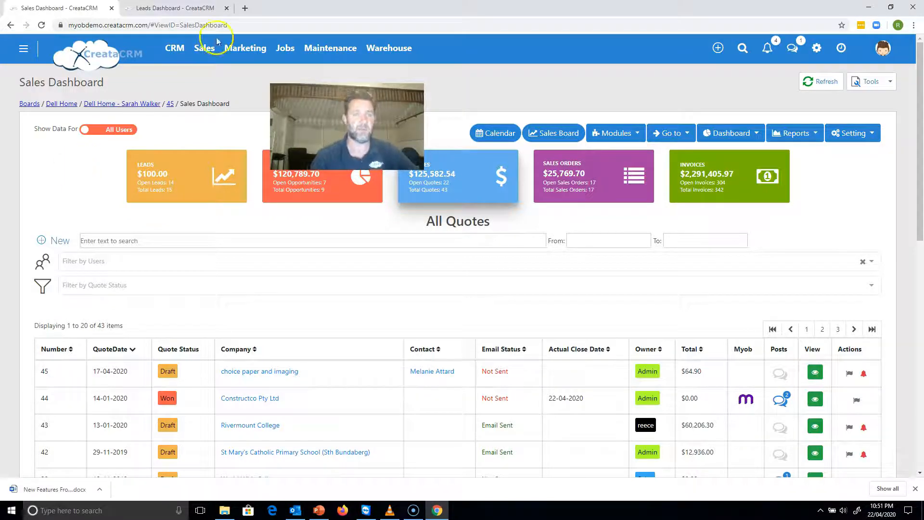
# Open the Sales Dashboard and view the status-change dialogs of the Rivermount College and St Mary's Catholic Primary School quotes, leaving both unsaved.
pyautogui.click(210, 50)
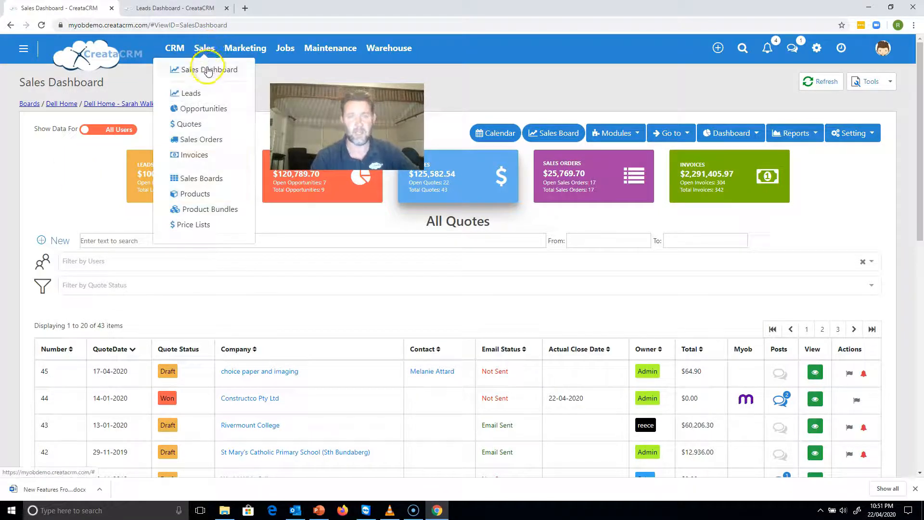
pyautogui.click(207, 71)
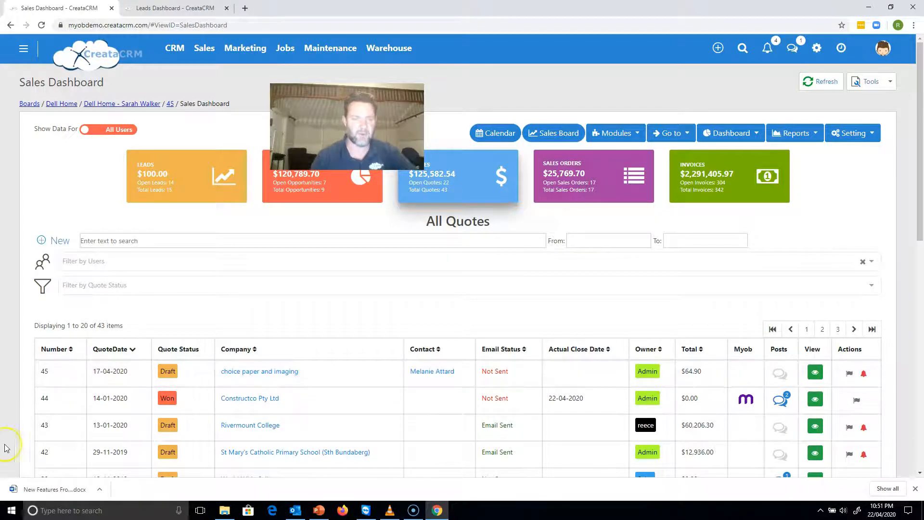
pyautogui.click(164, 428)
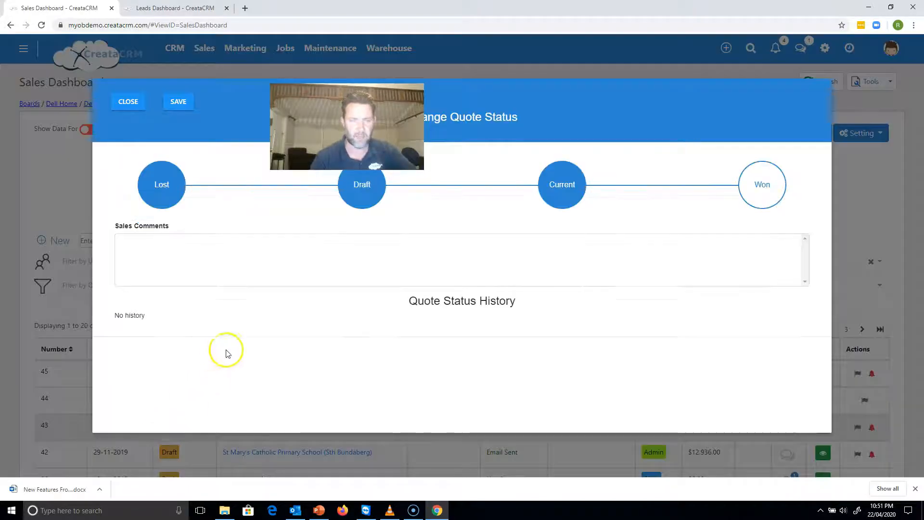
pyautogui.click(138, 110)
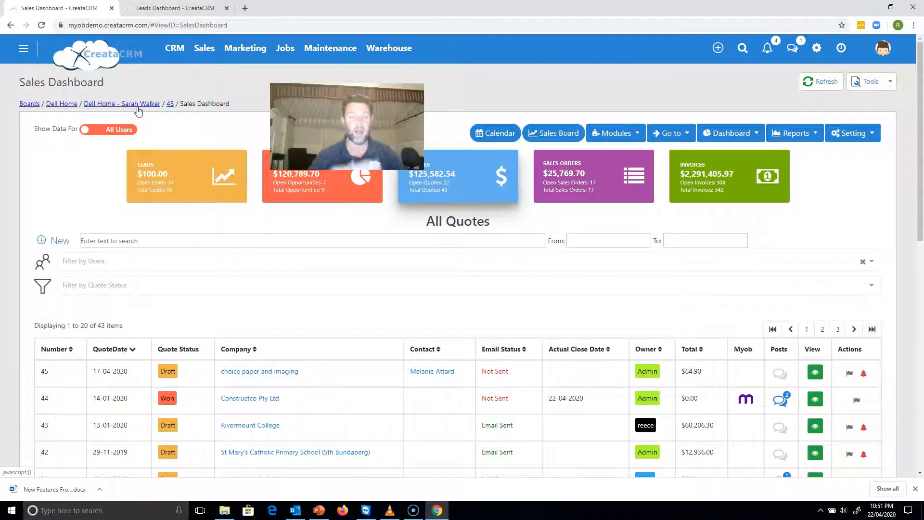
pyautogui.click(168, 451)
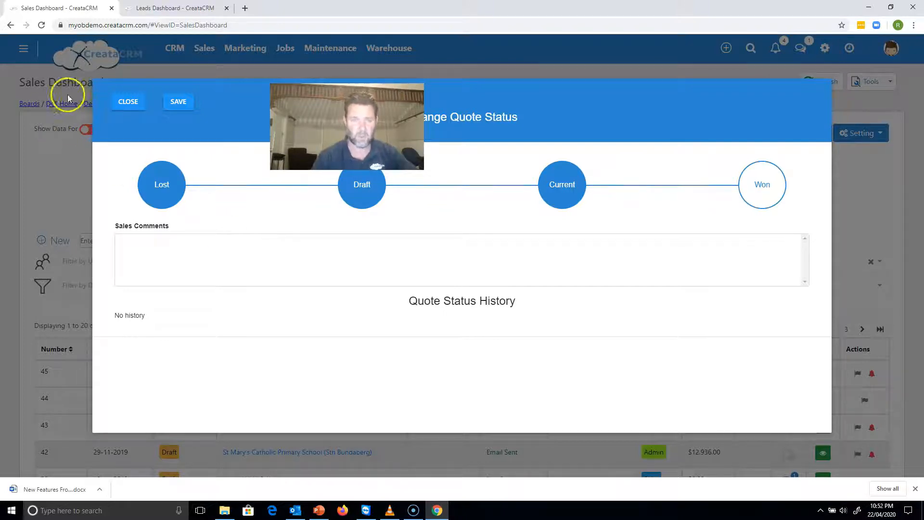
pyautogui.click(121, 100)
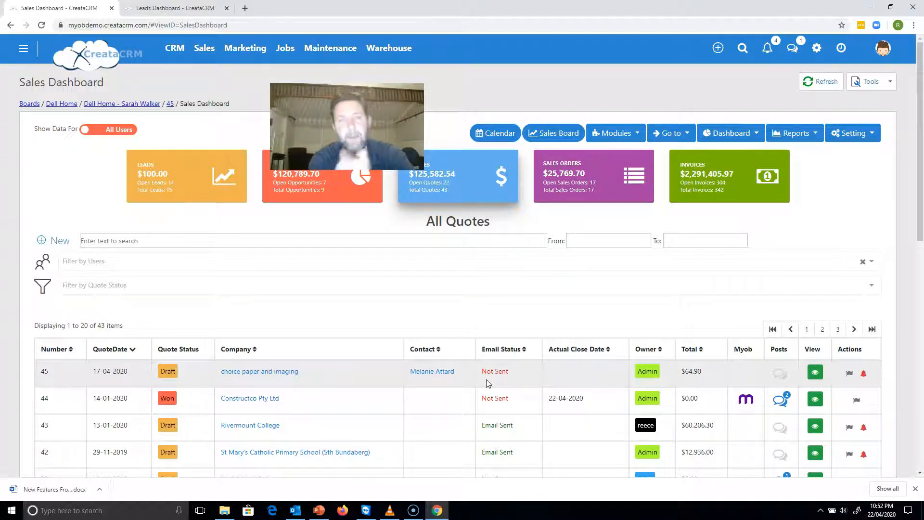
pyautogui.moveTo(241, 47)
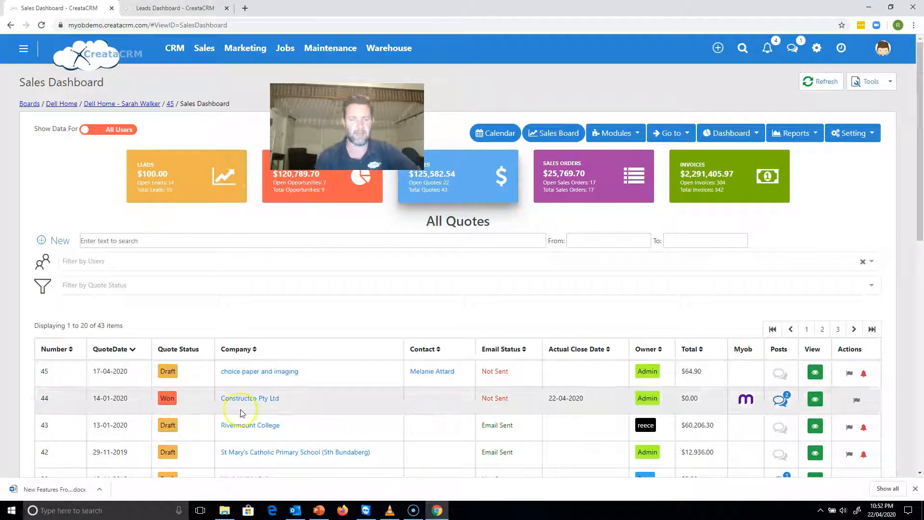
# Change quote 38 (fdsfds) to Lost with the sales comment "mcfdsfkdsfjkdsjlkfdklds" and save the status.
pyautogui.moveTo(917, 217); pyautogui.dragTo(917, 289)
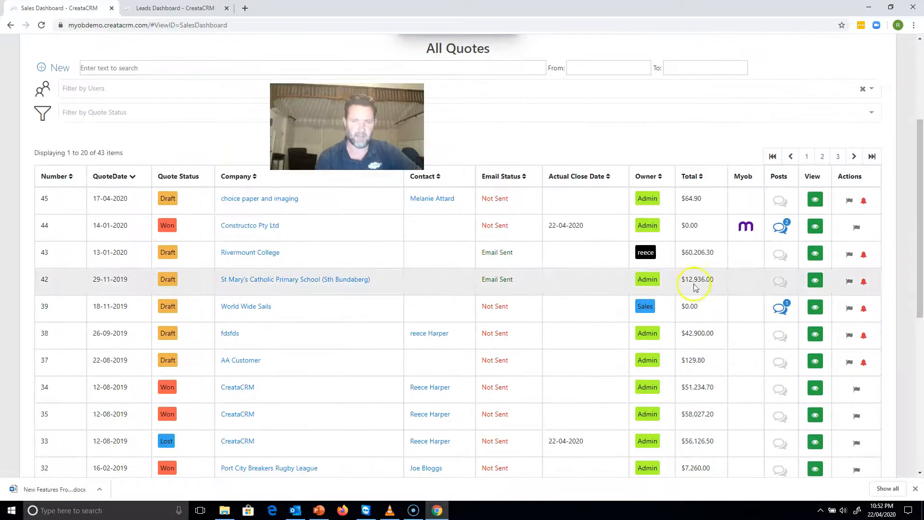
pyautogui.click(169, 334)
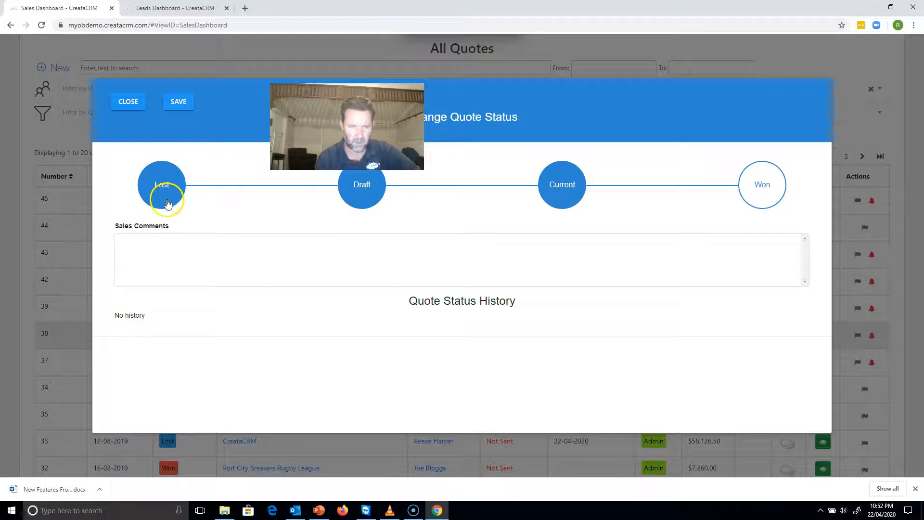
pyautogui.click(169, 202)
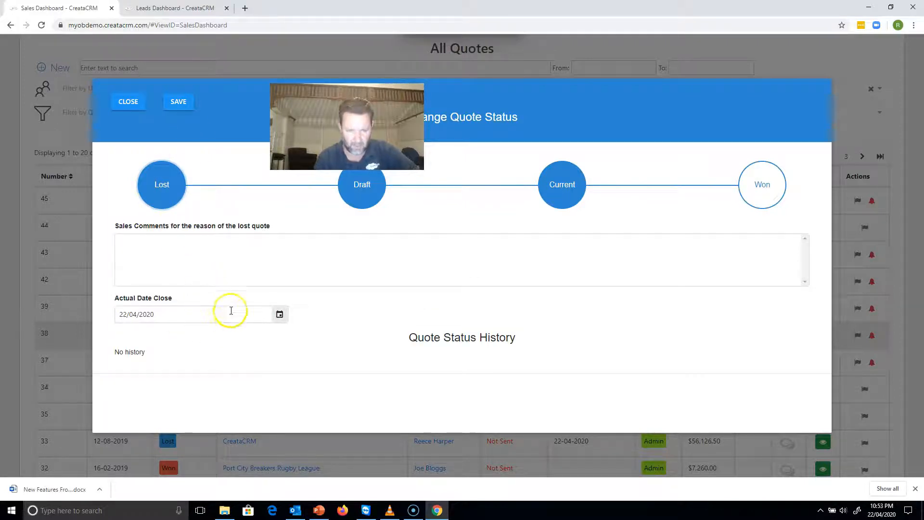
pyautogui.click(615, 269)
pyautogui.write('mcfdsfkdsfjkdsjlkfdklds')
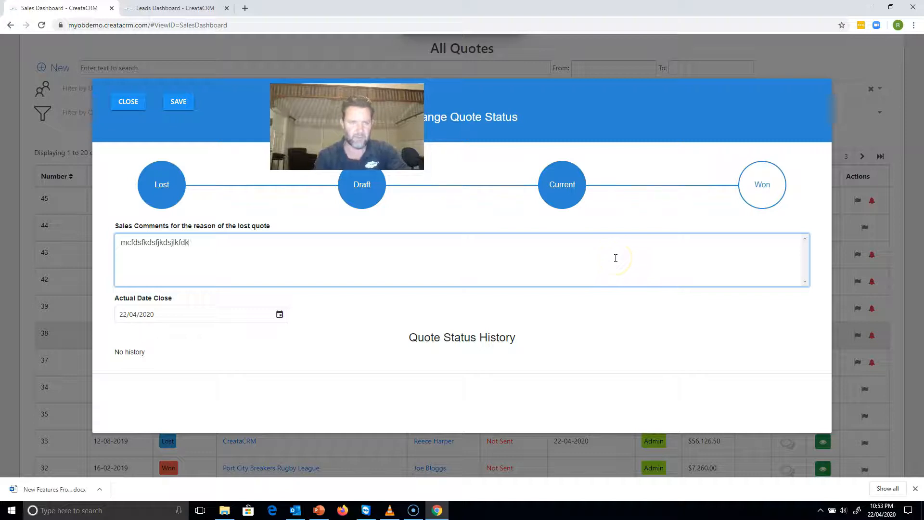
pyautogui.click(180, 100)
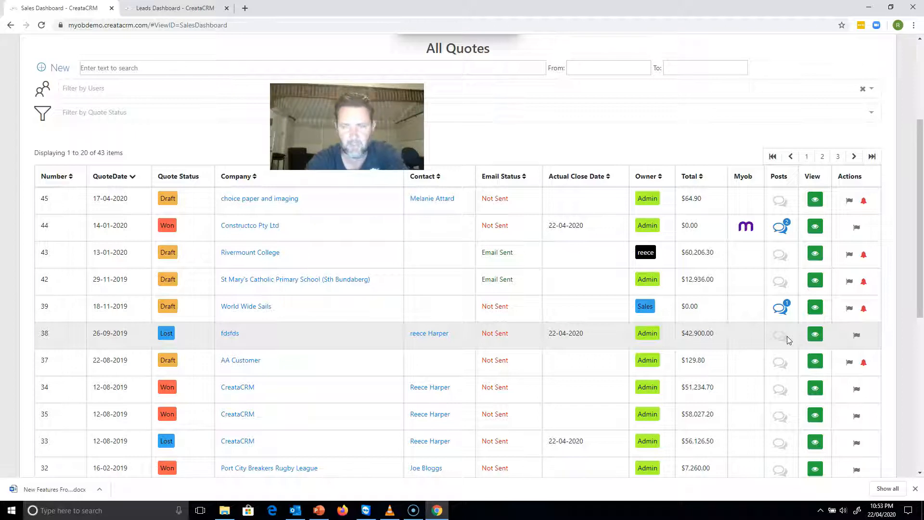
# Add a quick task "test task" due tomorrow to the Constructco Pty Ltd quote and return to the quotes list.
pyautogui.click(857, 335)
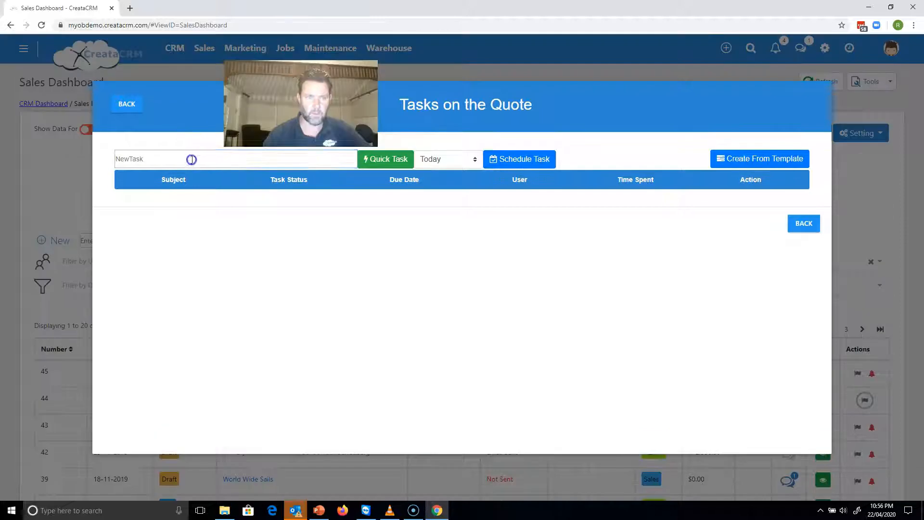
pyautogui.click(191, 160)
pyautogui.write('tws')
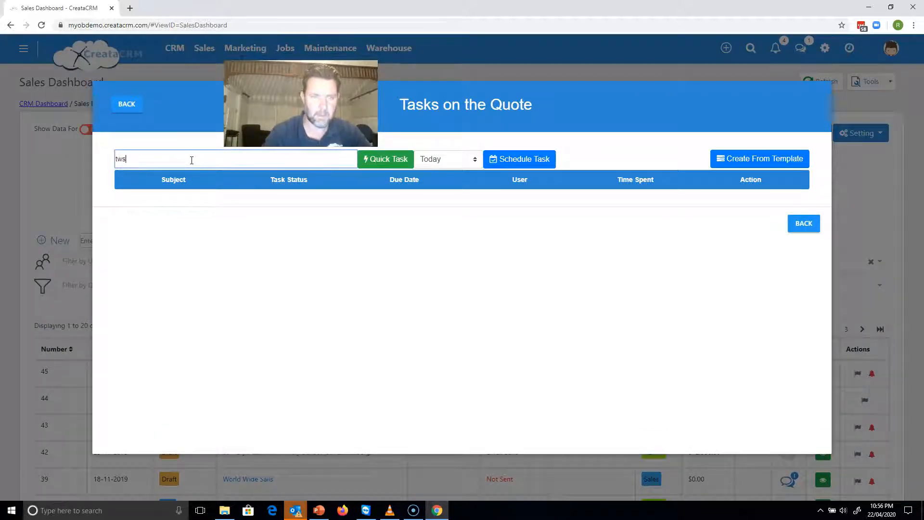
pyautogui.press('BackSpace')
pyautogui.press('BackSpace')
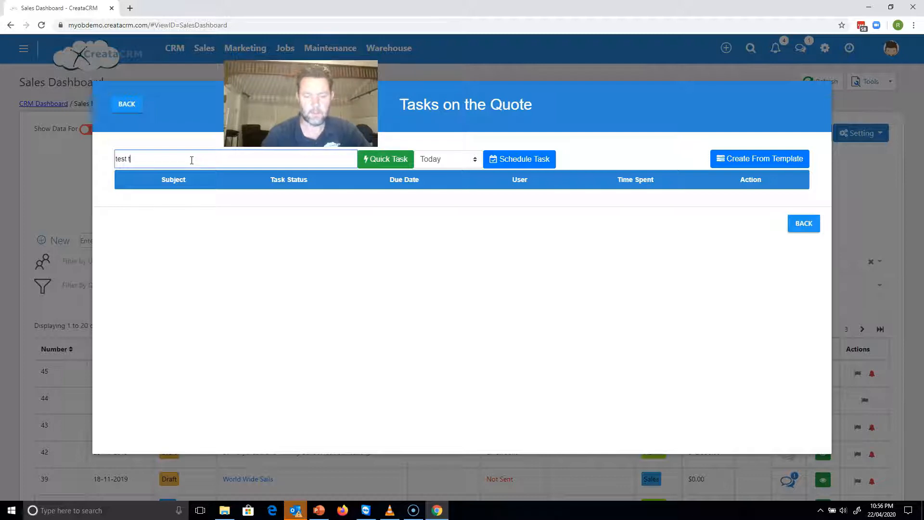
pyautogui.click(433, 160)
pyautogui.click(416, 181)
pyautogui.click(403, 162)
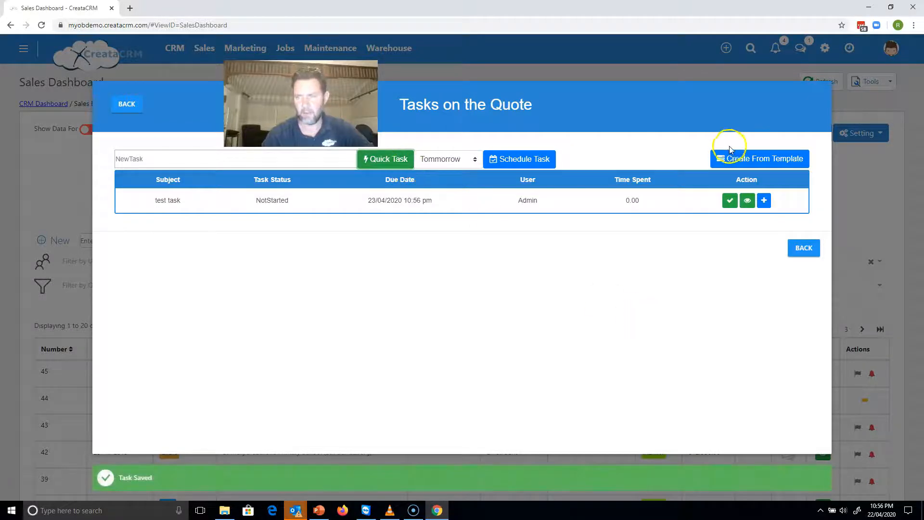
pyautogui.click(800, 250)
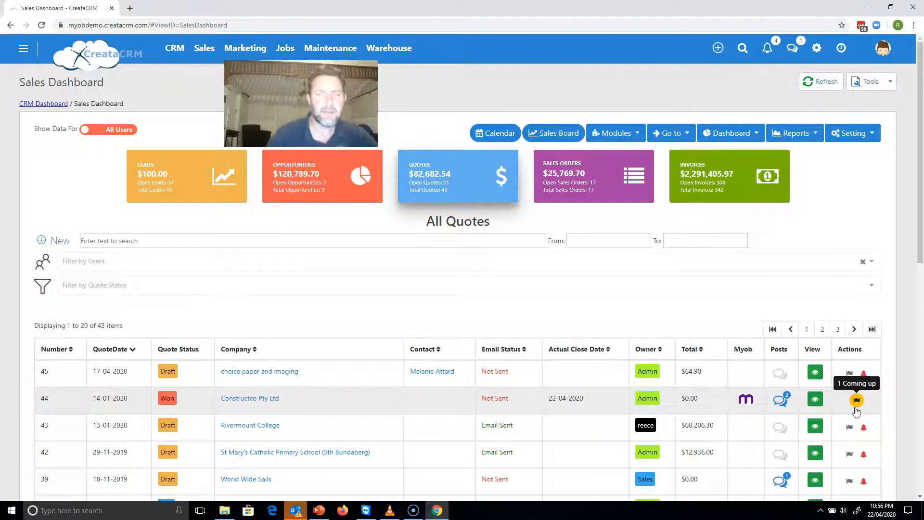
# Check the posts on the Constructco Pty Ltd quote and preview the MYOB records linked to quotes further down, including 21 and 3.
pyautogui.click(781, 400)
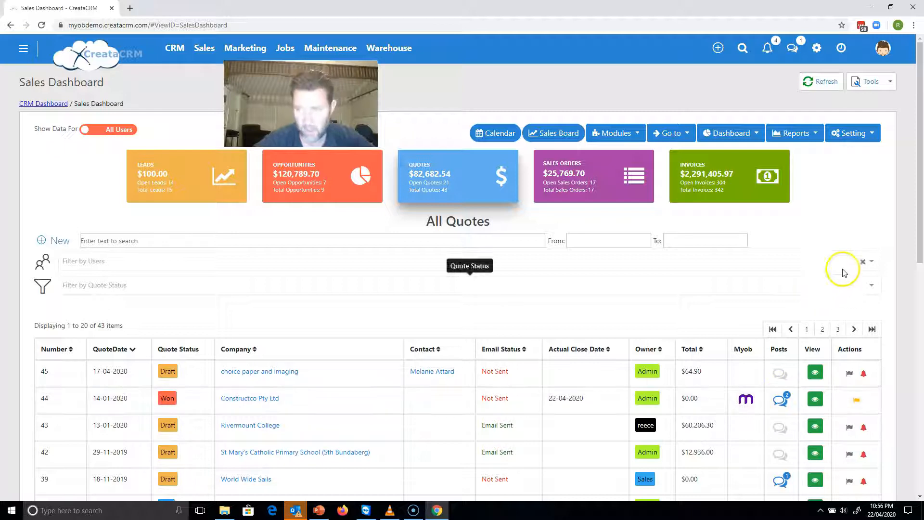
pyautogui.moveTo(921, 253); pyautogui.dragTo(919, 283)
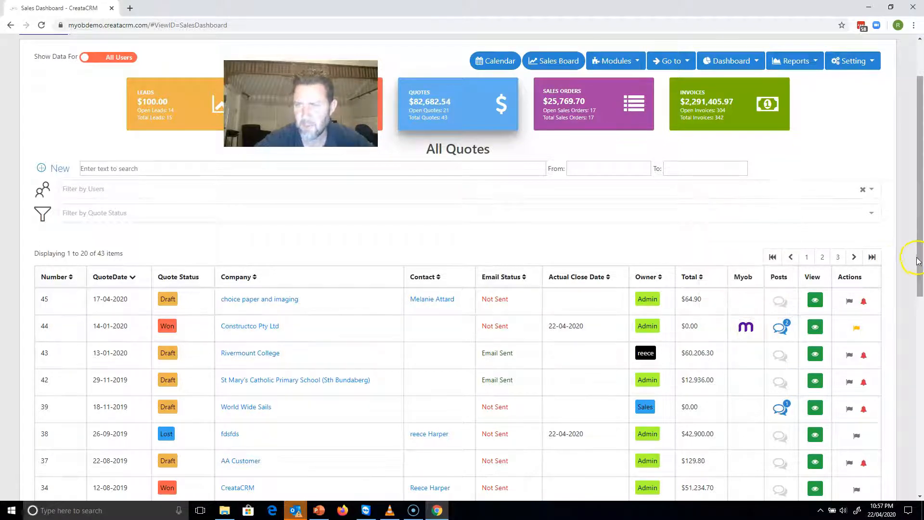
pyautogui.moveTo(920, 260); pyautogui.dragTo(906, 428)
pyautogui.moveTo(752, 326)
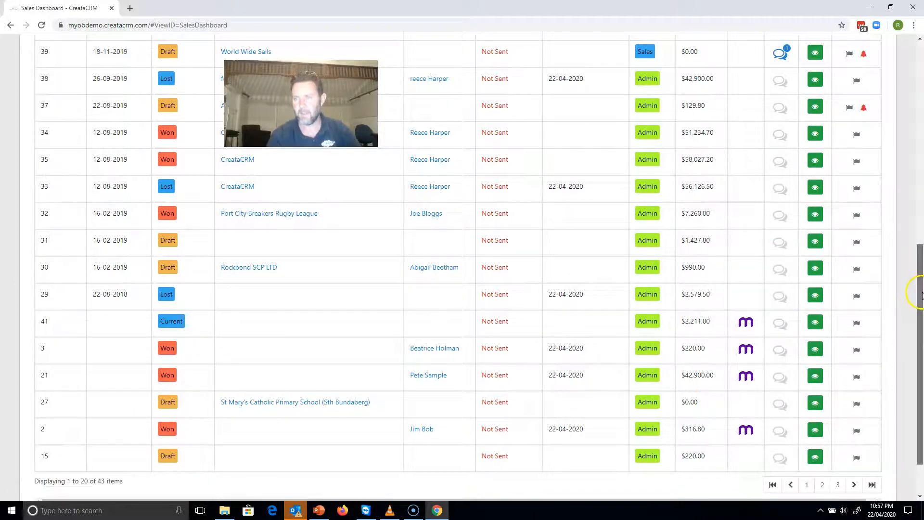
pyautogui.moveTo(921, 295); pyautogui.dragTo(918, 325)
pyautogui.moveTo(746, 372)
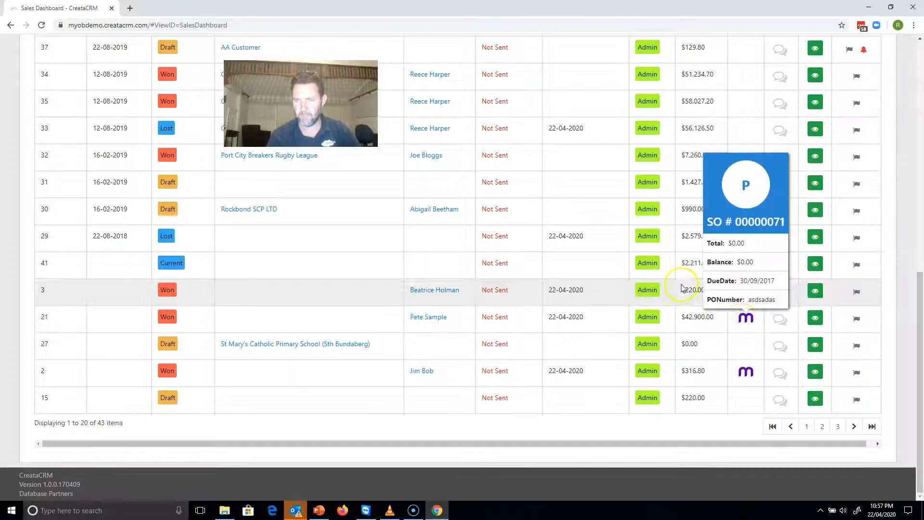
pyautogui.moveTo(748, 294)
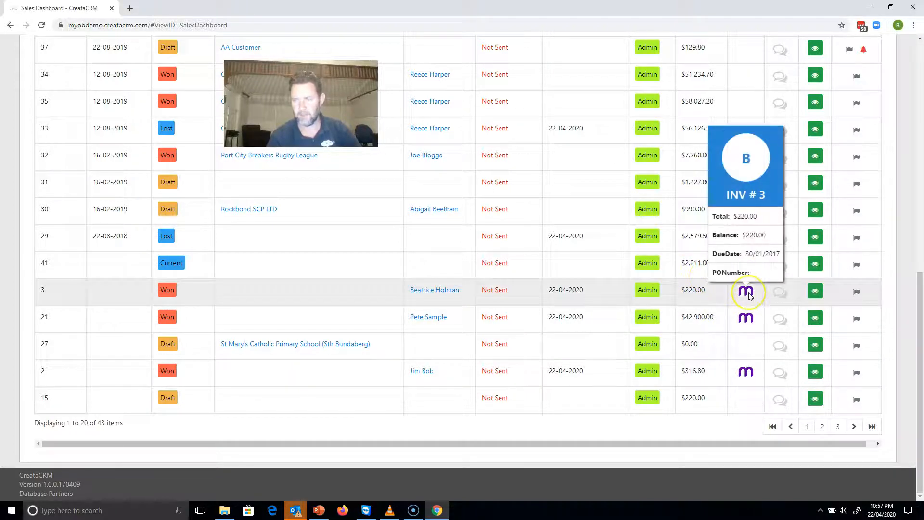
# Open the MYOB invoice linked to quote 3, review it, and return to the Sales Dashboard.
pyautogui.click(746, 196)
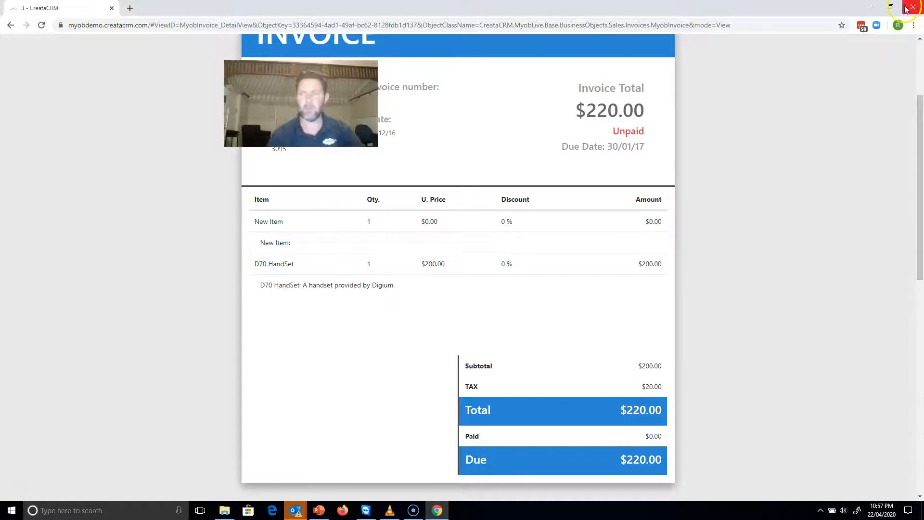
pyautogui.click(920, 57)
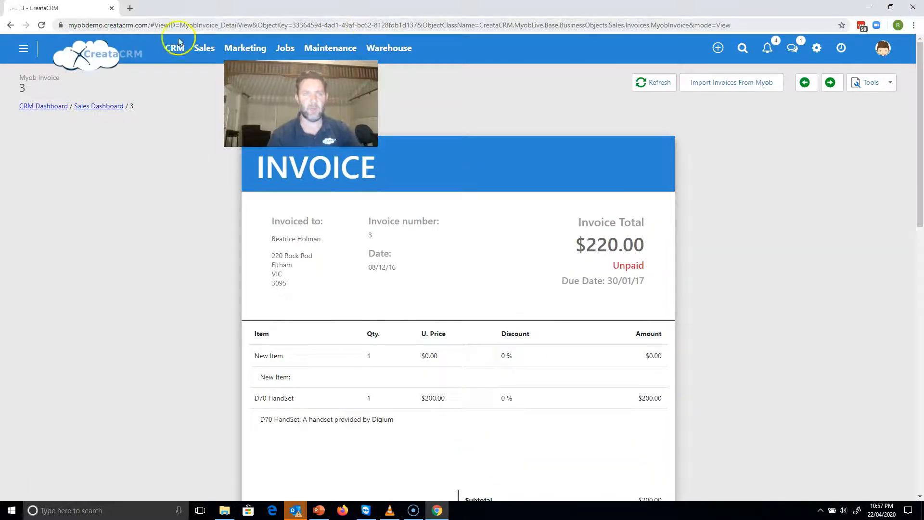
pyautogui.click(99, 107)
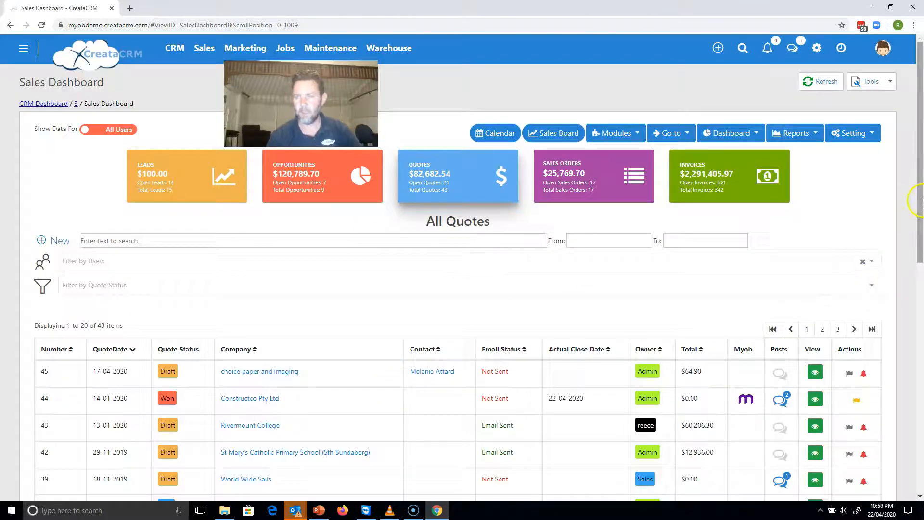
# Preview the MYOB sales order linked to quote 41, the quote with Current status.
pyautogui.scroll(-5, 901, 308)
pyautogui.scroll(-2, 902, 324)
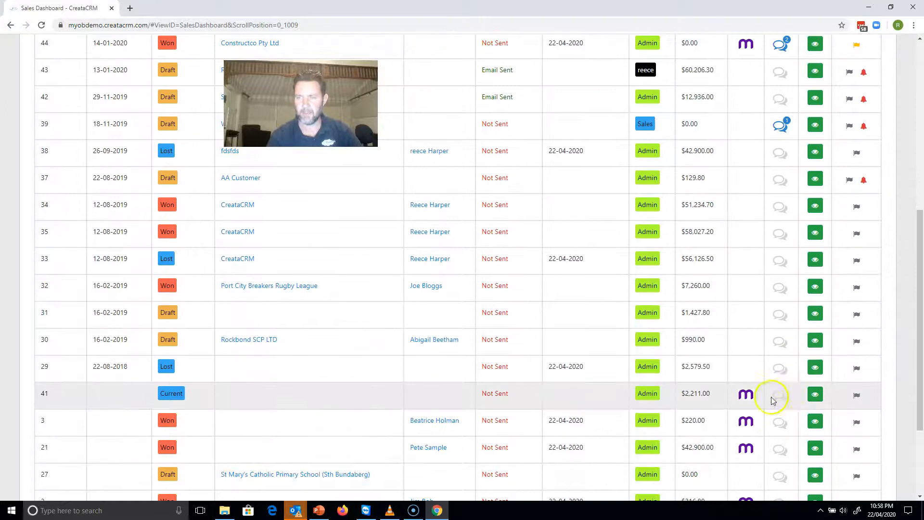
pyautogui.moveTo(747, 395)
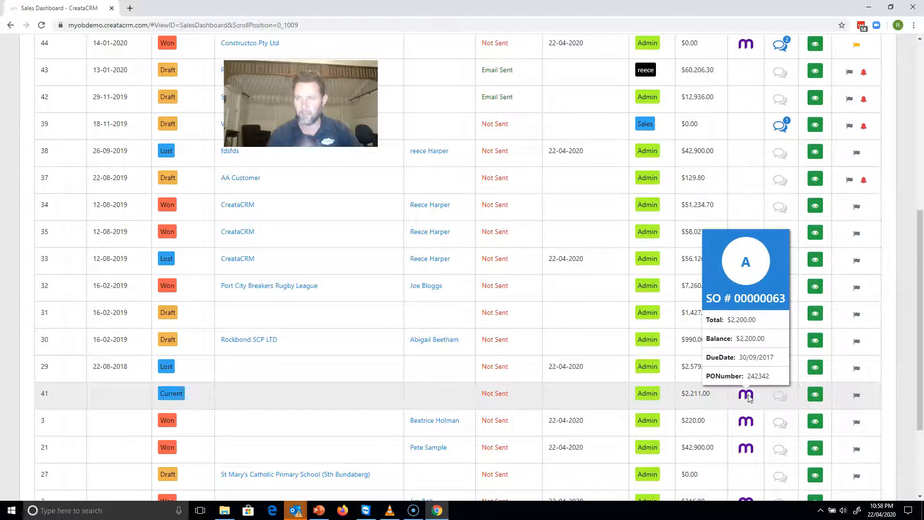
# Open the Quote Reports Status report, view its breakdown by owner, and return to the Sales Dashboard.
pyautogui.scroll(4, 909, 155)
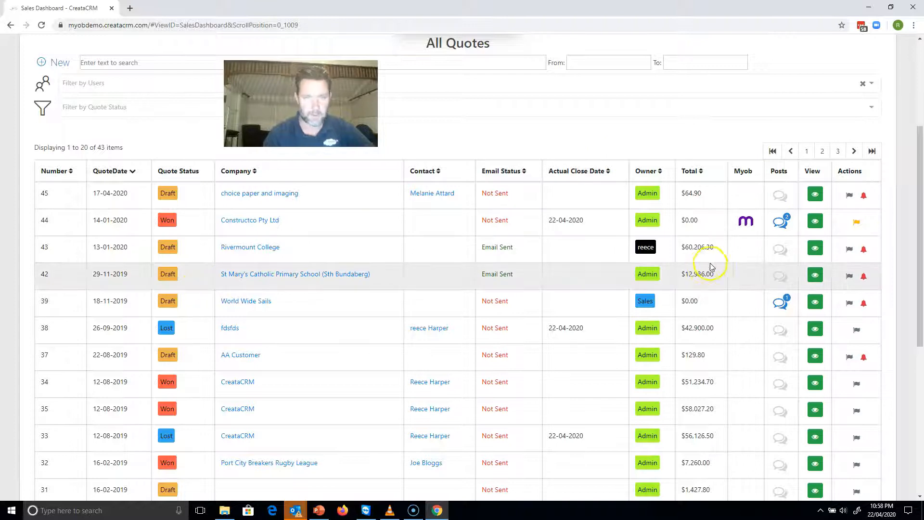
pyautogui.moveTo(918, 221); pyautogui.dragTo(922, 152)
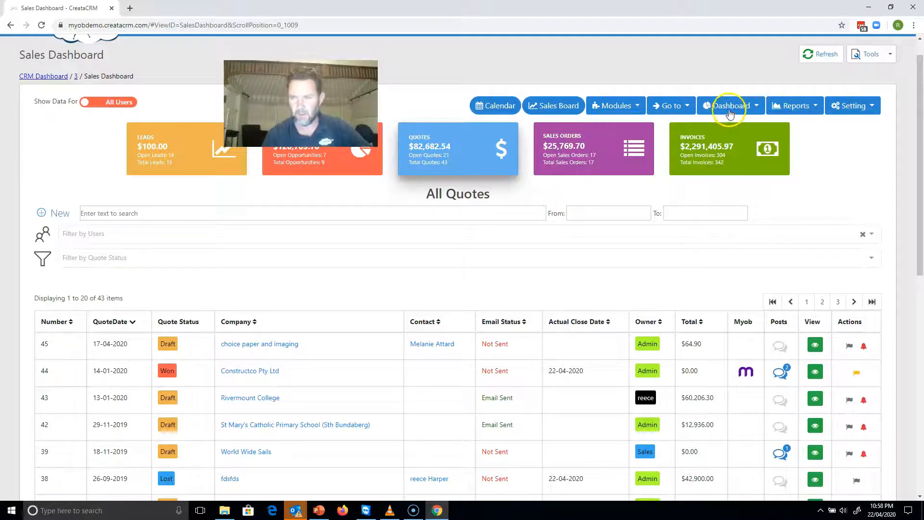
pyautogui.click(781, 112)
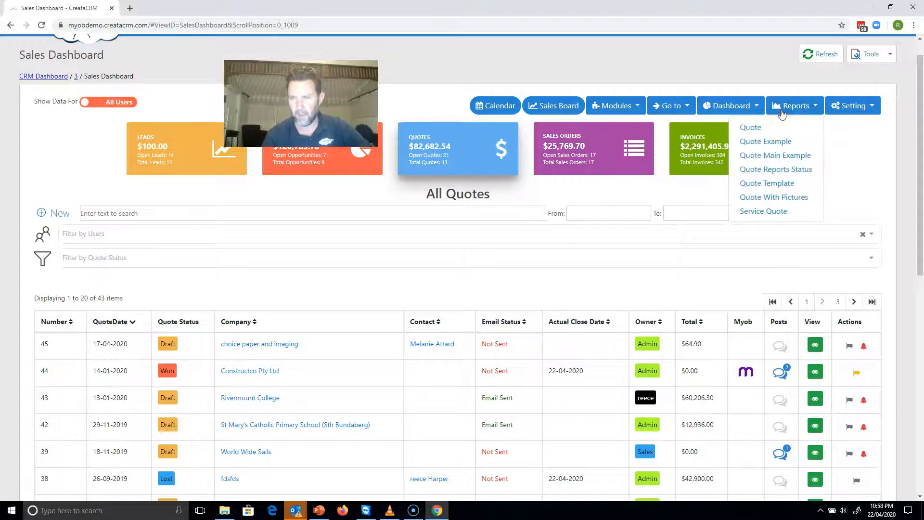
pyautogui.click(786, 169)
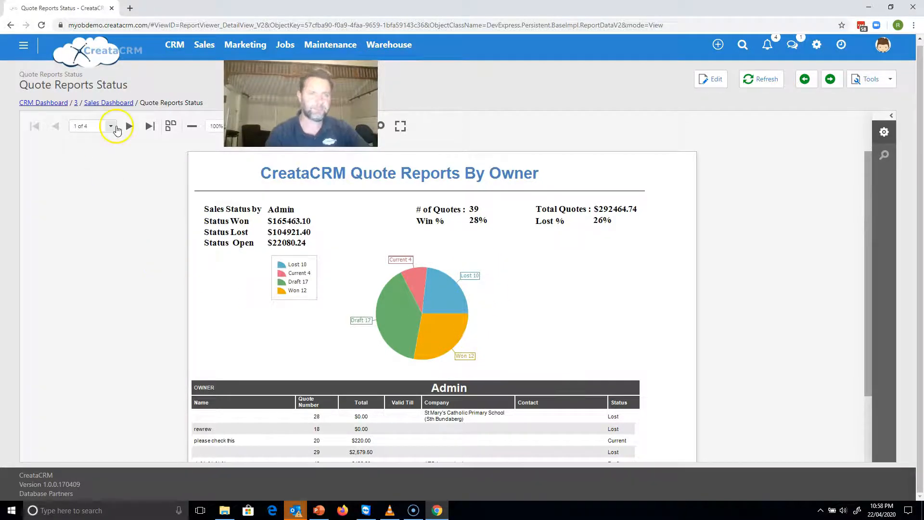
pyautogui.click(104, 103)
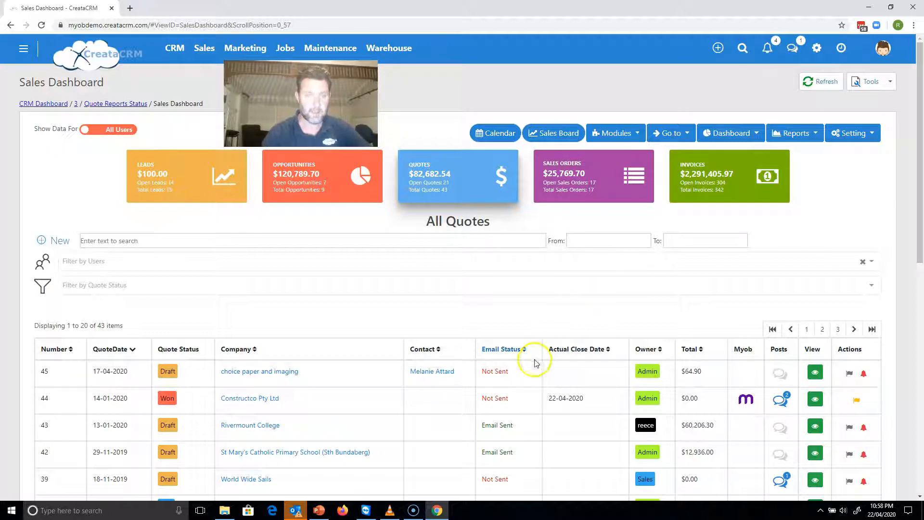
# Create a new quote and set its customer to the CreataCRM company record, found by searching "creata".
pyautogui.click(719, 47)
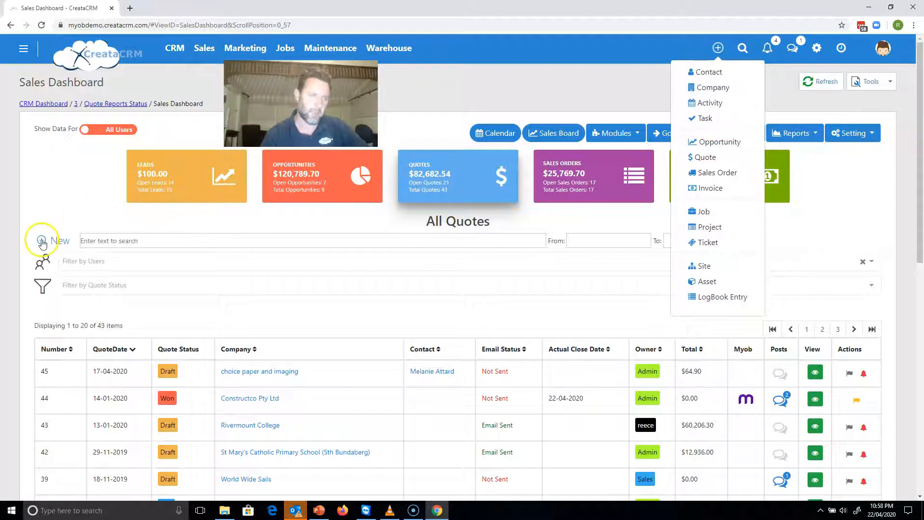
pyautogui.click(706, 157)
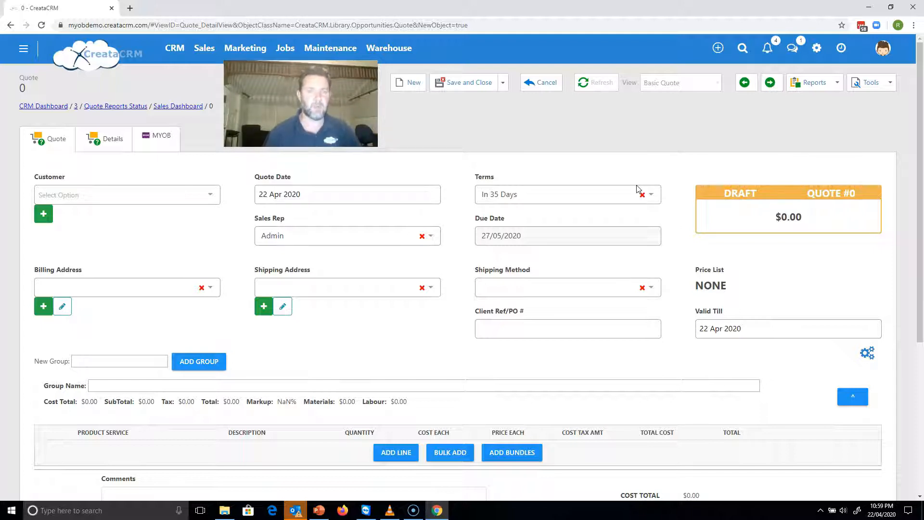
pyautogui.click(134, 194)
pyautogui.write('creata')
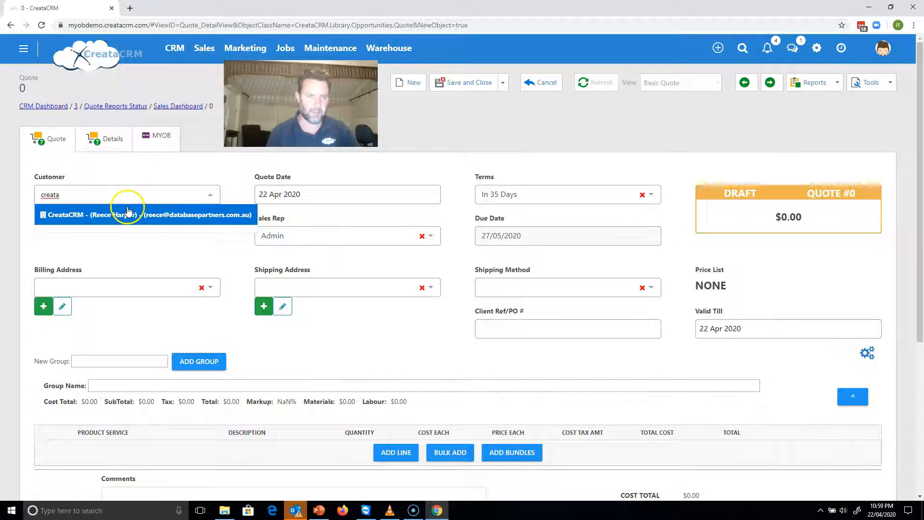
pyautogui.click(132, 215)
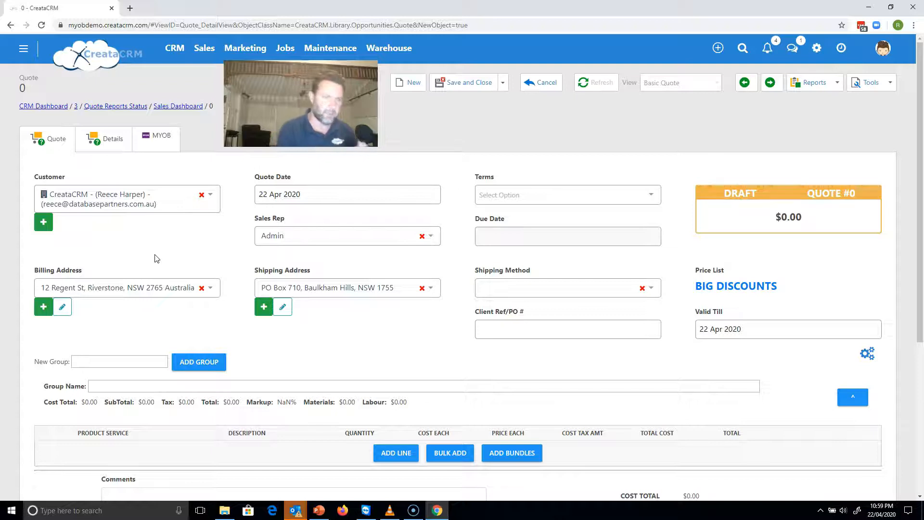
# Set the shipping address to the contact's street address, view its edit form, and return to the quote.
pyautogui.click(154, 288)
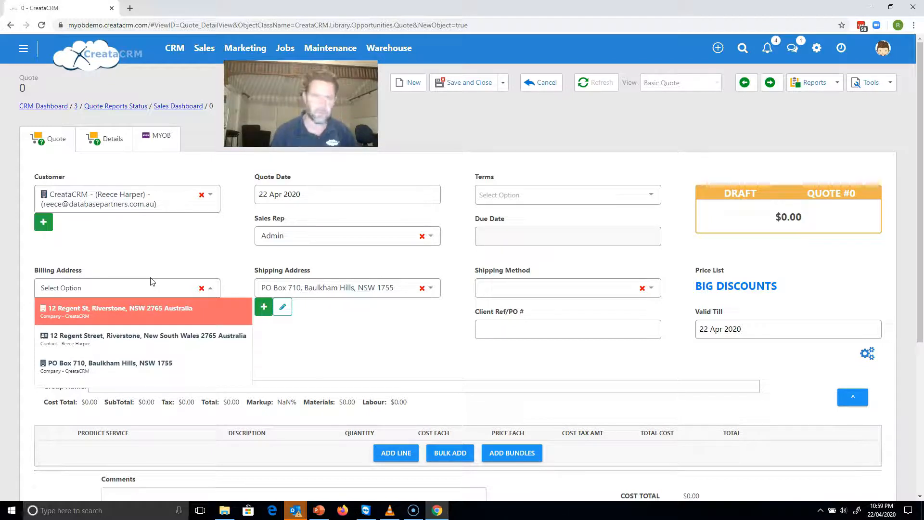
pyautogui.click(334, 284)
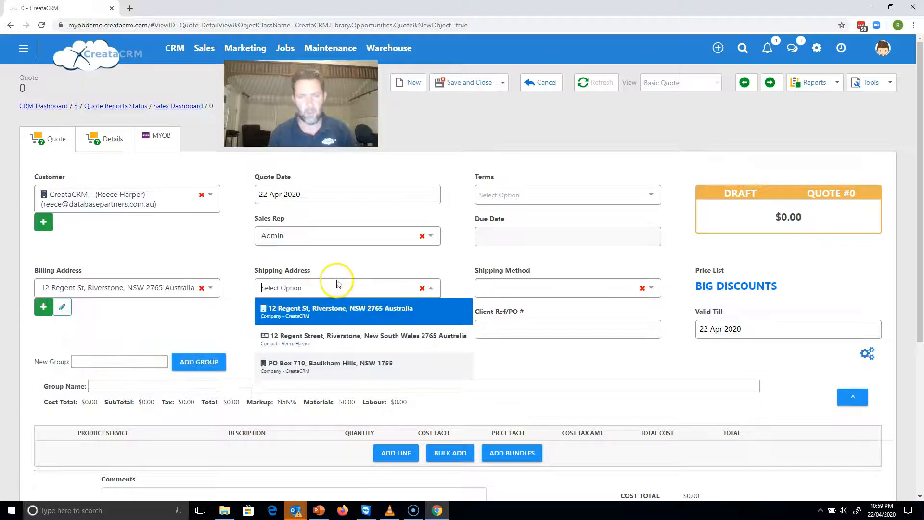
pyautogui.click(332, 337)
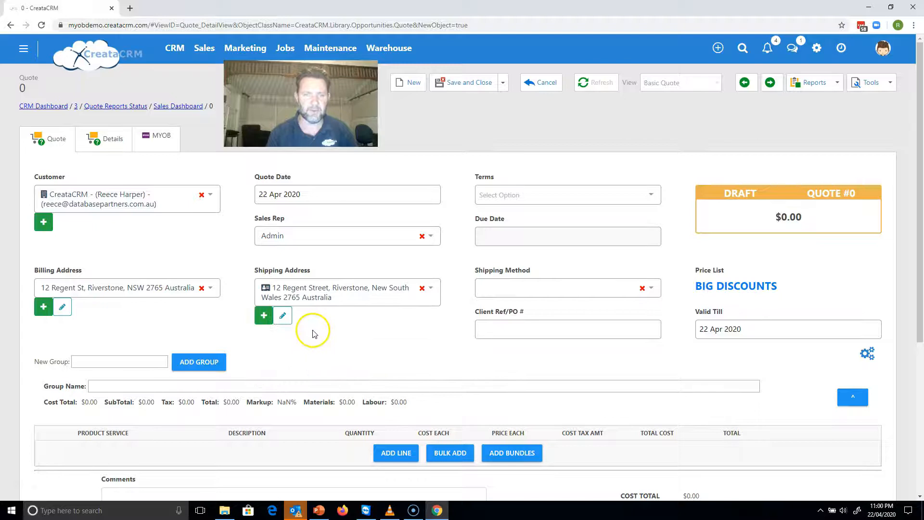
pyautogui.click(283, 316)
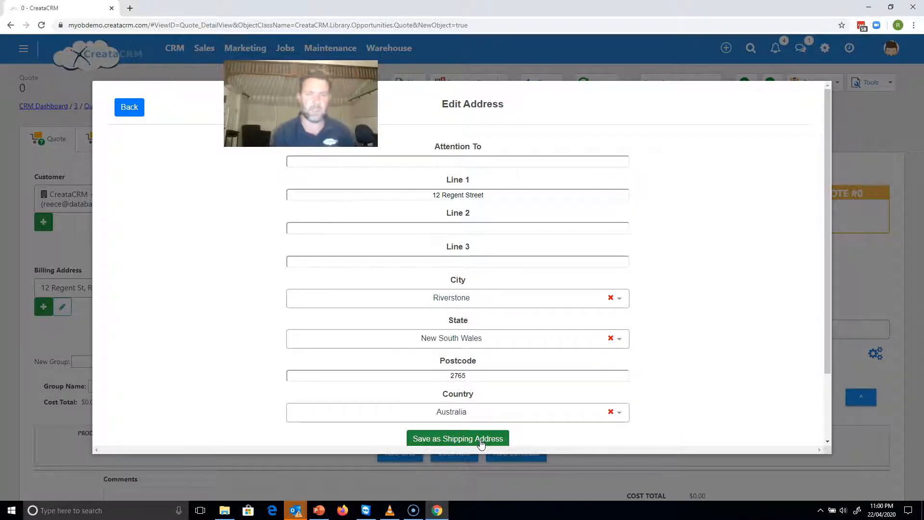
pyautogui.click(129, 107)
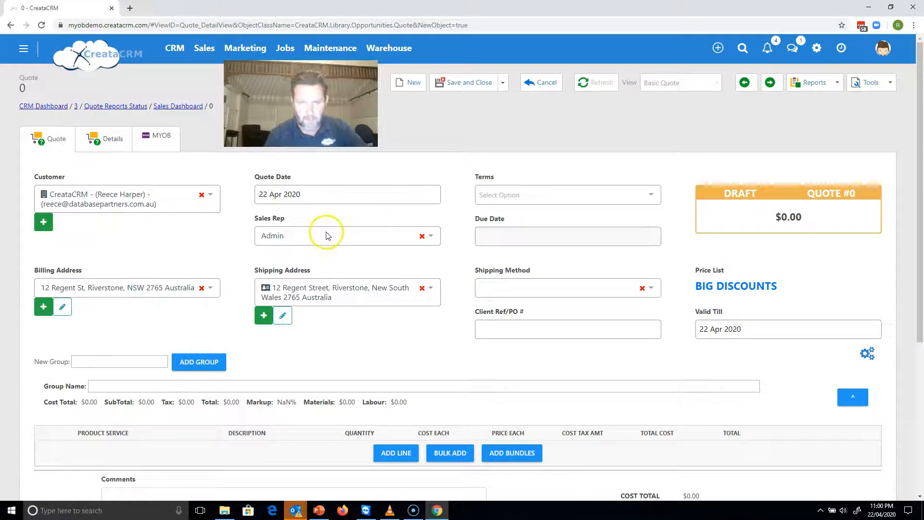
# Check the quote date calendar and set the quote's sales rep to crm.
pyautogui.click(356, 199)
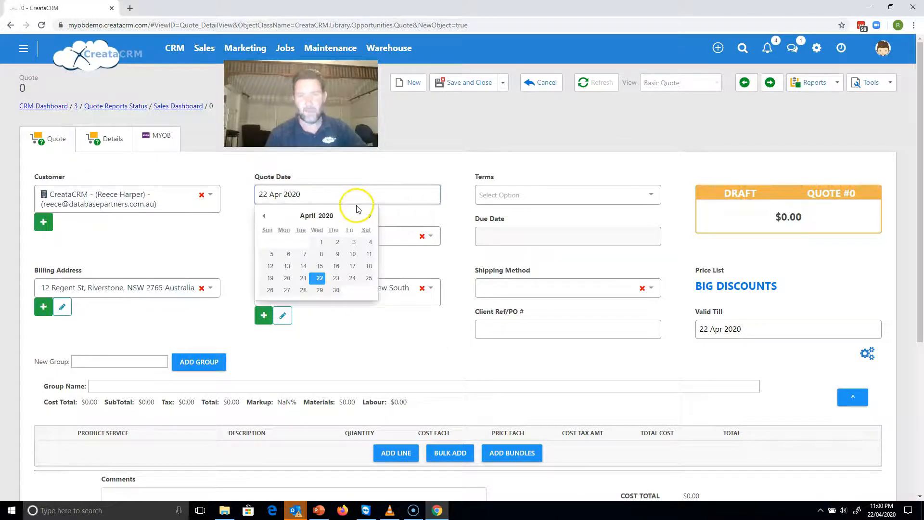
pyautogui.click(391, 178)
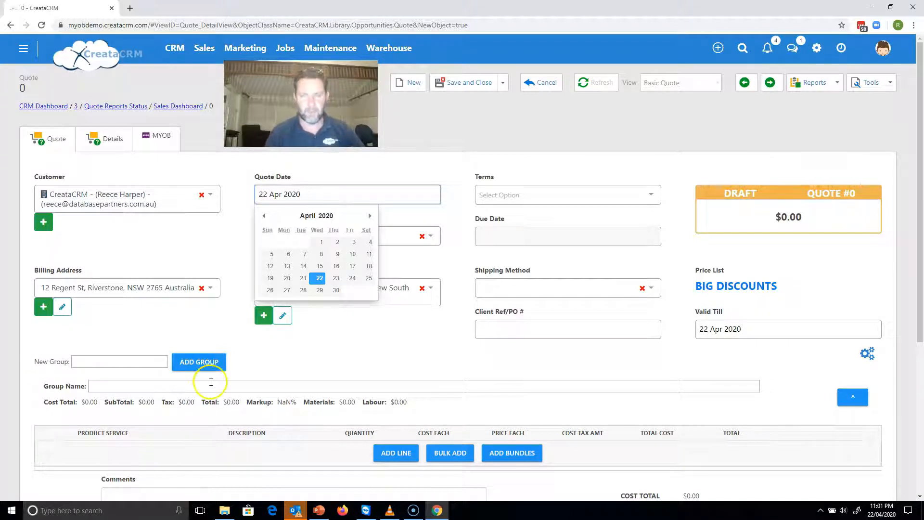
pyautogui.click(400, 182)
pyautogui.click(381, 237)
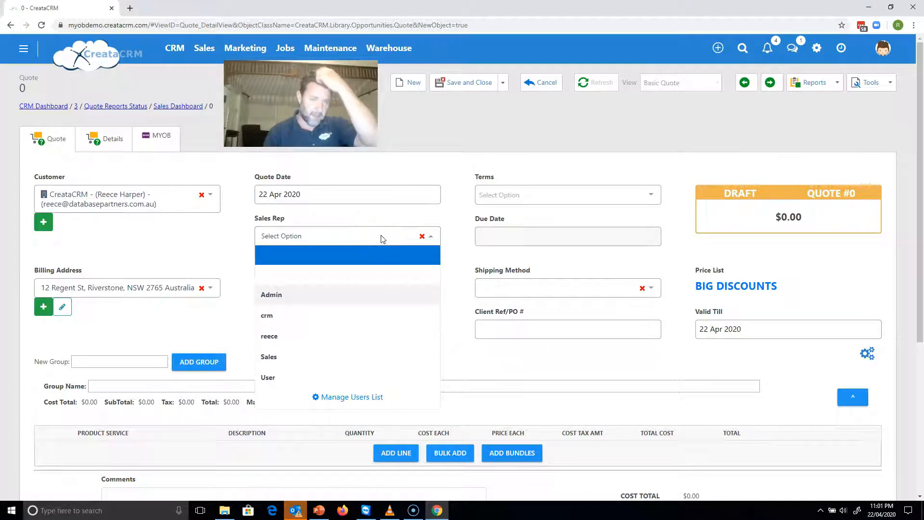
pyautogui.click(351, 323)
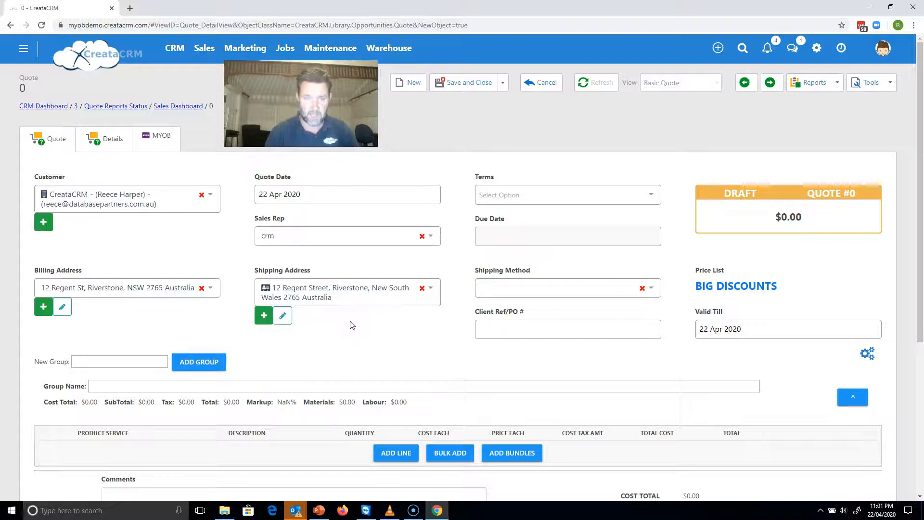
# Set the quote's terms to In 0 Days and its shipping method to Australia Post.
pyautogui.click(554, 198)
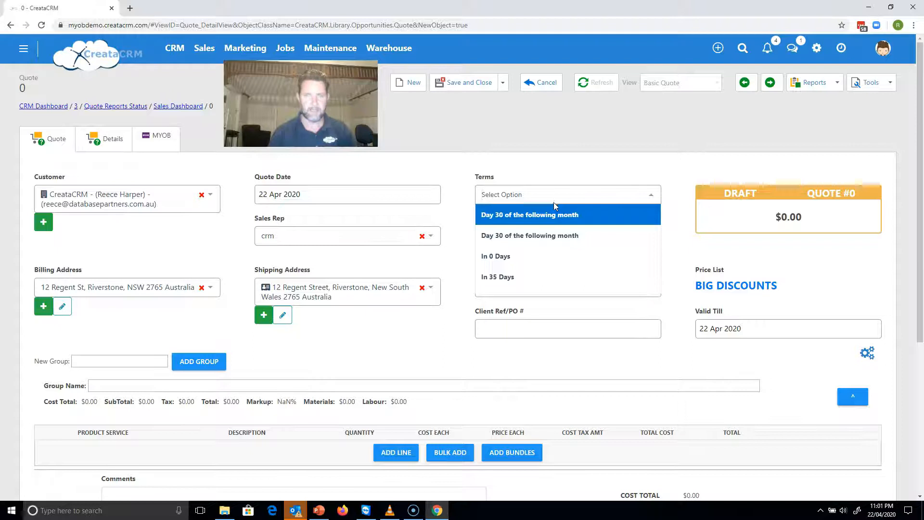
pyautogui.click(552, 256)
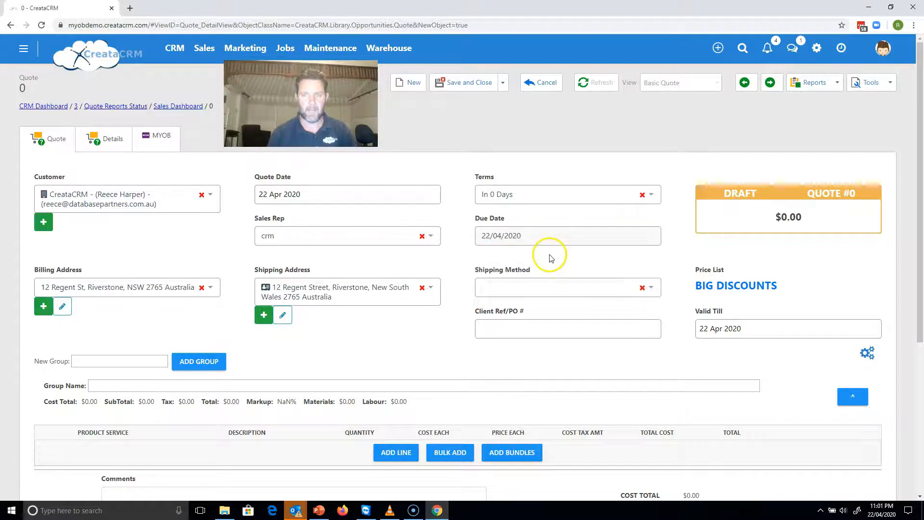
pyautogui.click(561, 288)
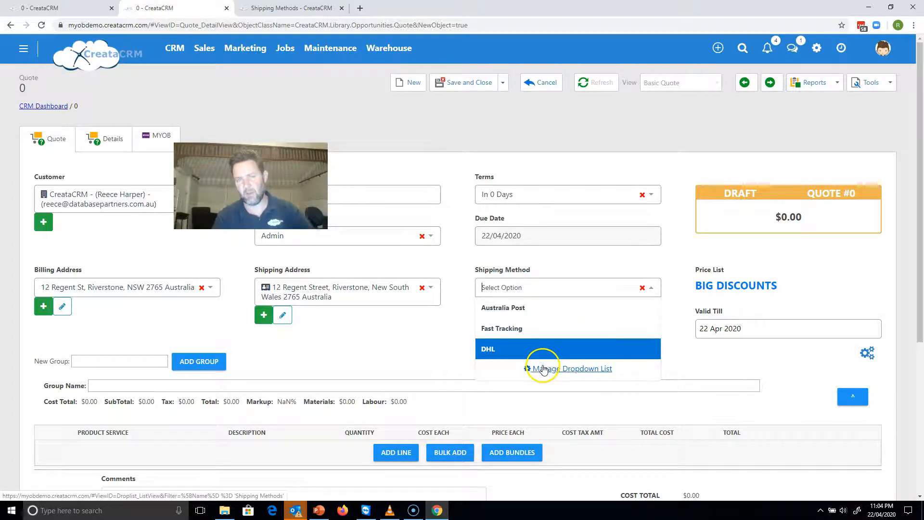
pyautogui.click(513, 314)
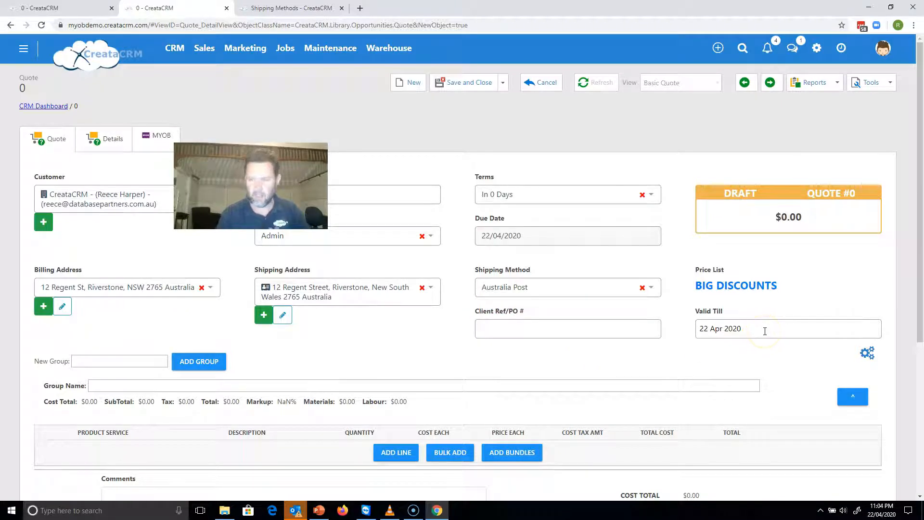
# Set the quote's Valid Till date to 28 May 2020.
pyautogui.click(765, 331)
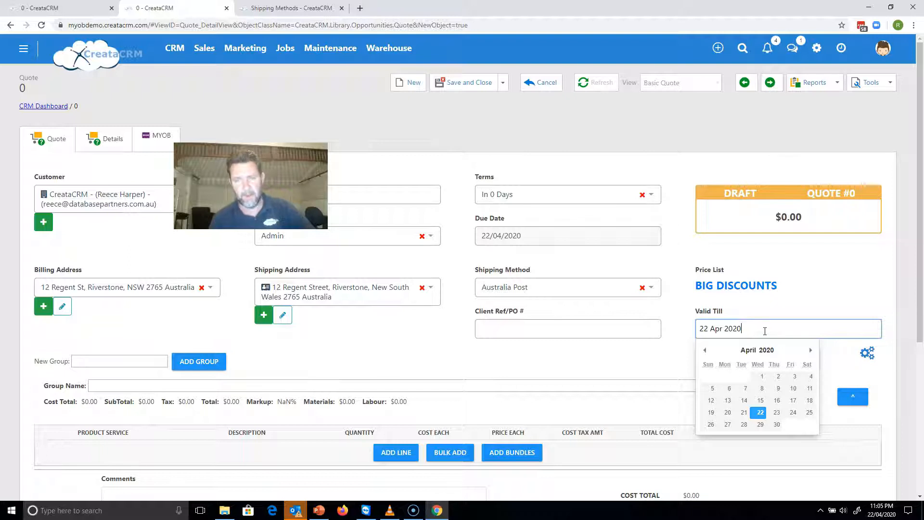
pyautogui.click(808, 349)
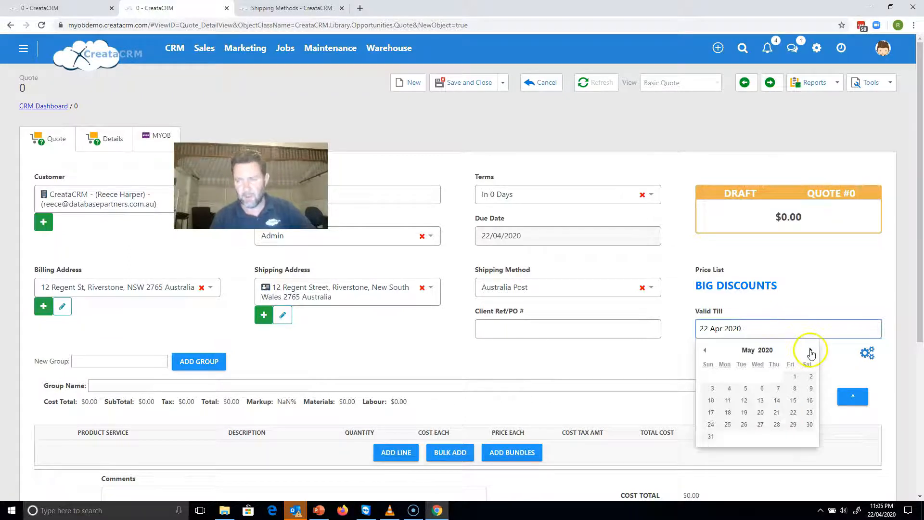
pyautogui.click(777, 424)
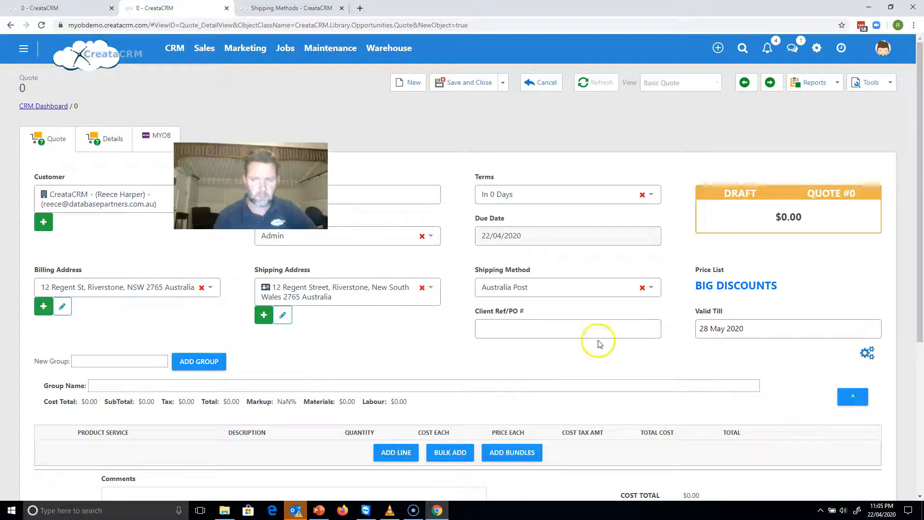
pyautogui.moveTo(742, 293)
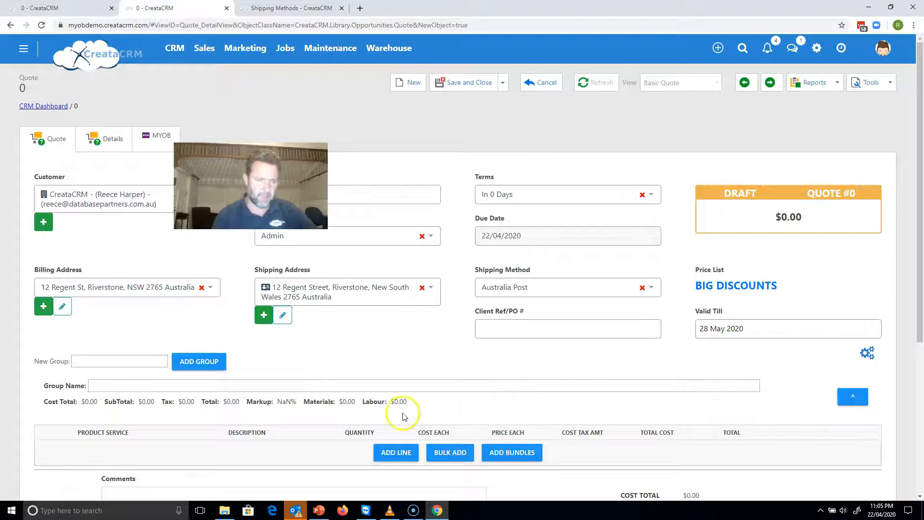
# Add an empty line to the quote and view the Field Chooser for line columns, cancelling it without changes.
pyautogui.moveTo(919, 254); pyautogui.dragTo(914, 331)
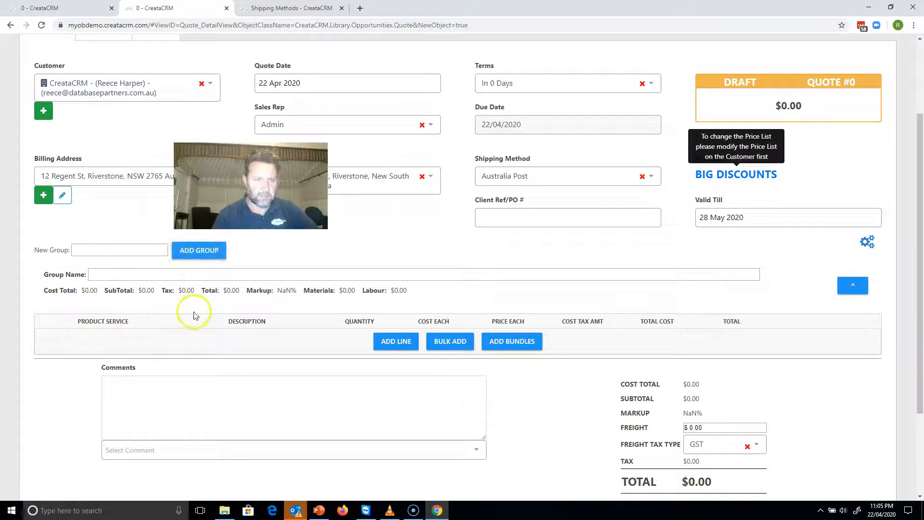
pyautogui.click(381, 341)
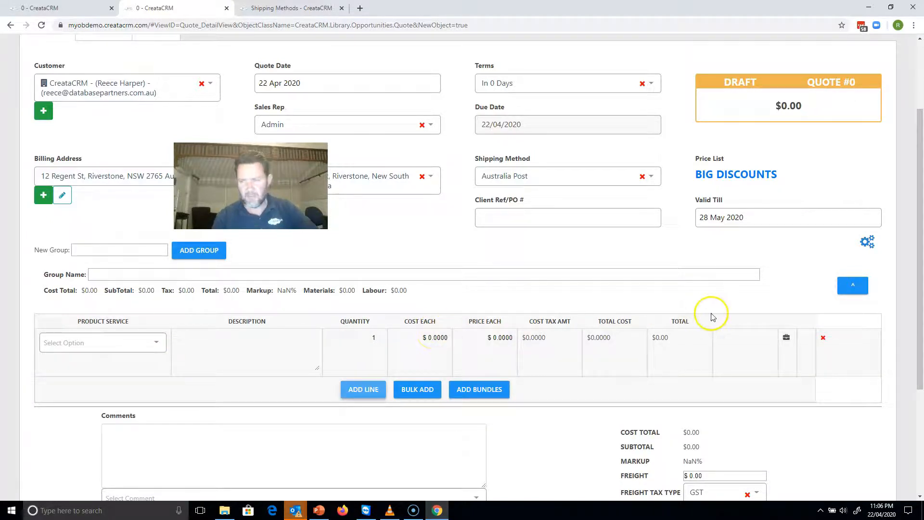
pyautogui.click(873, 240)
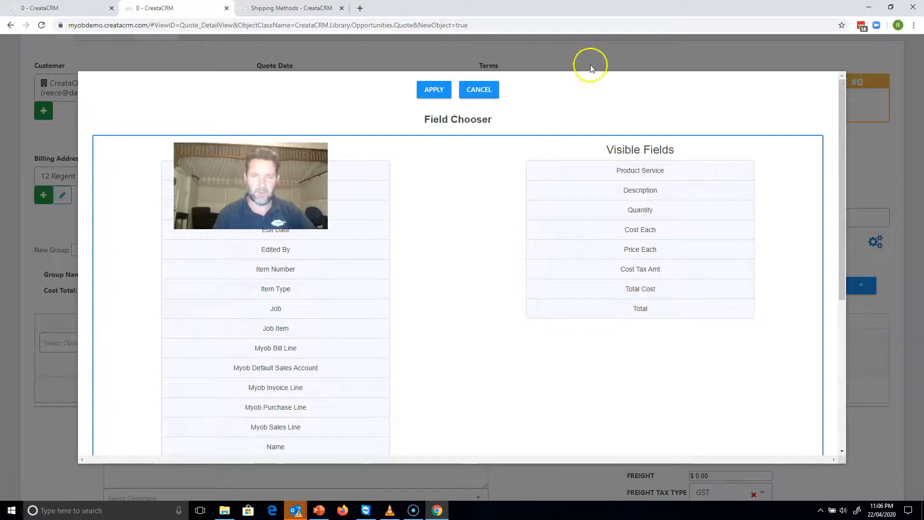
pyautogui.click(480, 90)
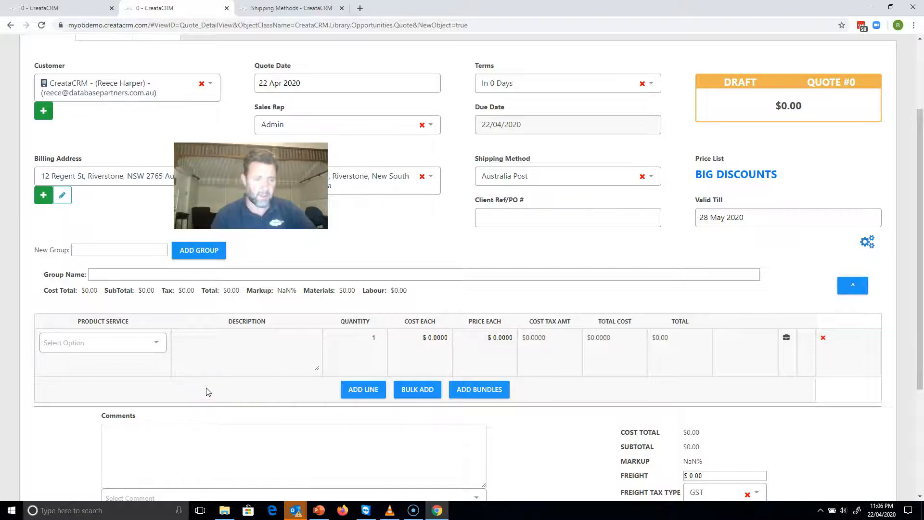
# Choose the Cinefix Tilt and Swivel product for the new quote line and set its quantity to 33.
pyautogui.click(148, 351)
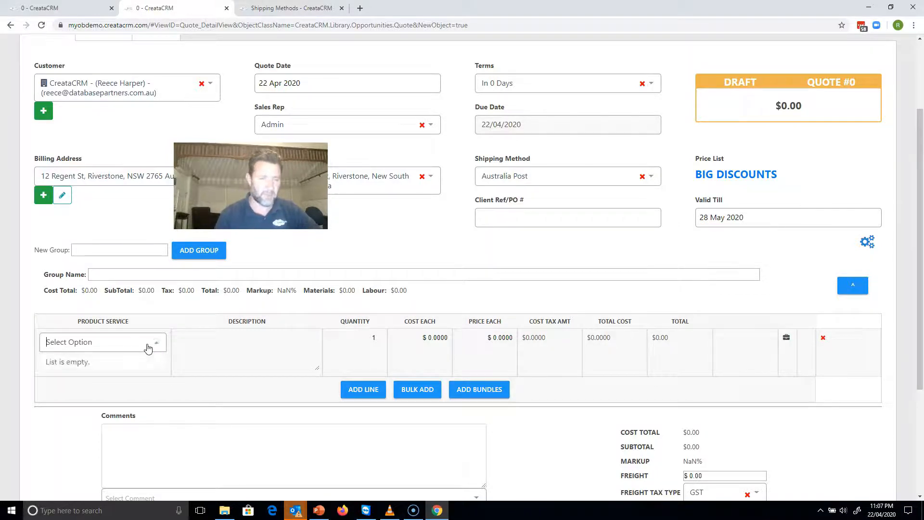
pyautogui.moveTo(917, 307); pyautogui.dragTo(917, 347)
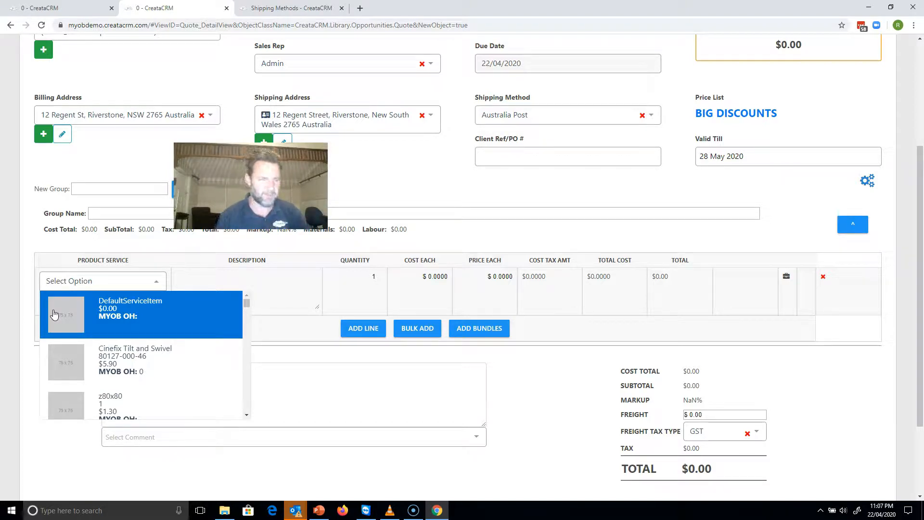
pyautogui.click(115, 357)
pyautogui.click(244, 307)
pyautogui.click(369, 276)
pyautogui.write('33')
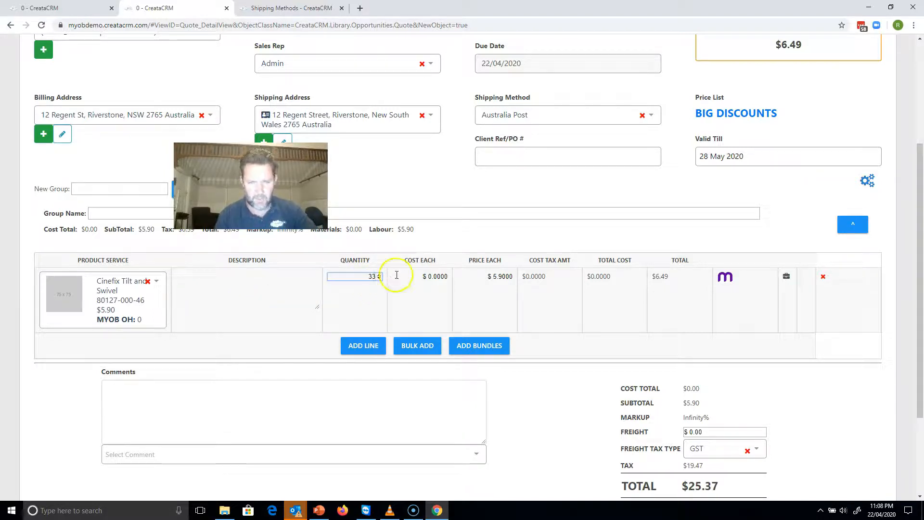
pyautogui.click(416, 277)
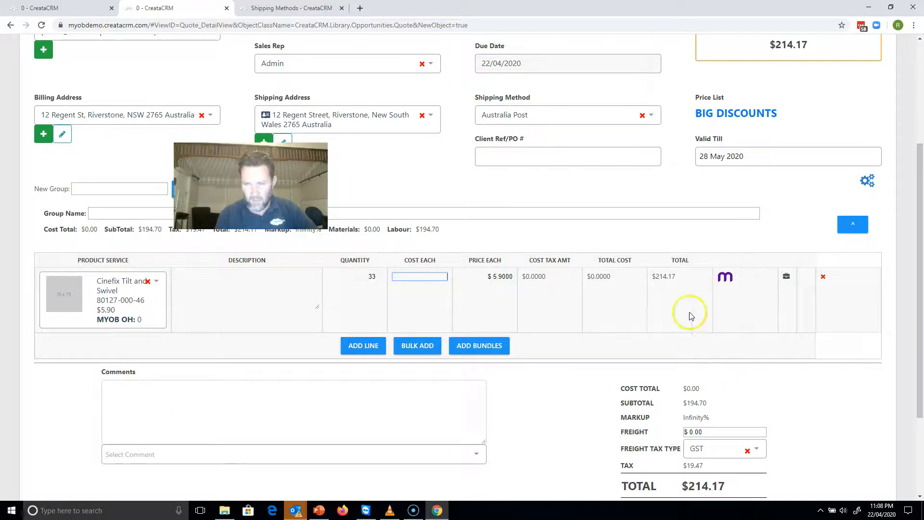
# Add the Building timber bundle to the quote with a quantity of 2.
pyautogui.click(417, 352)
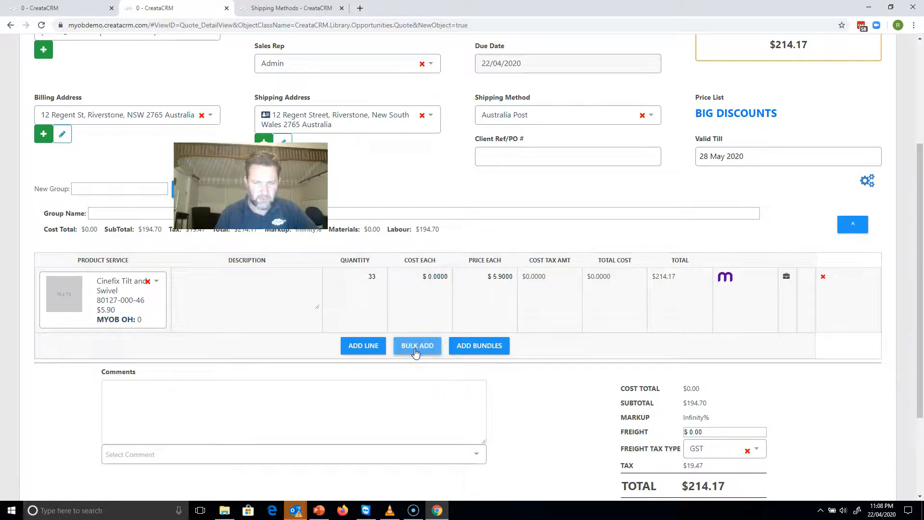
pyautogui.click(14, 483)
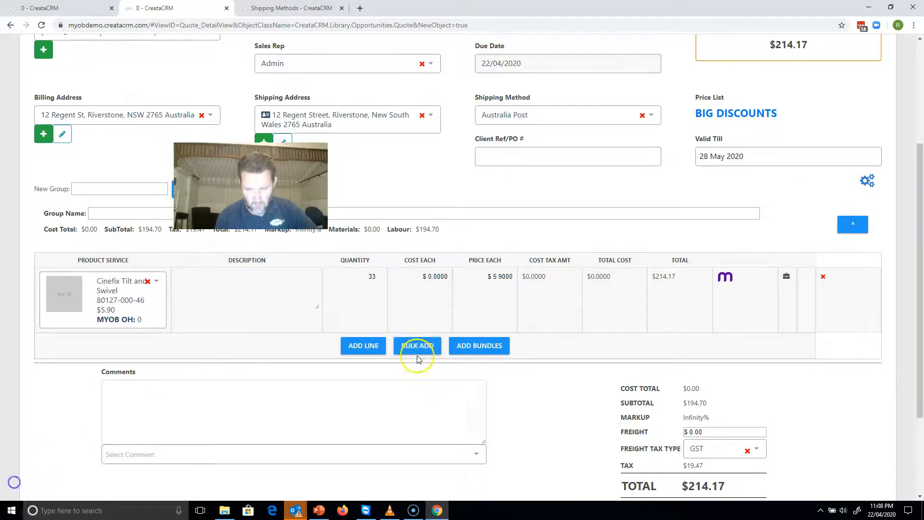
pyautogui.click(476, 346)
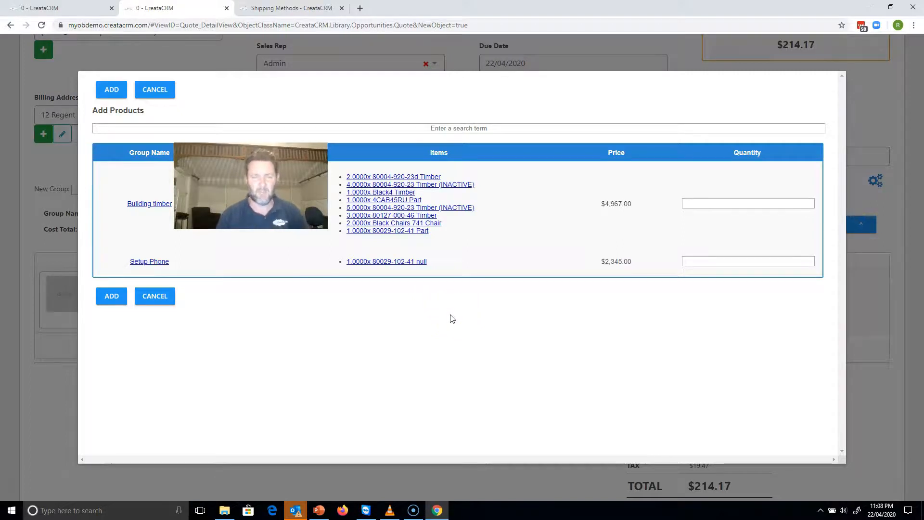
pyautogui.click(779, 204)
pyautogui.write('2')
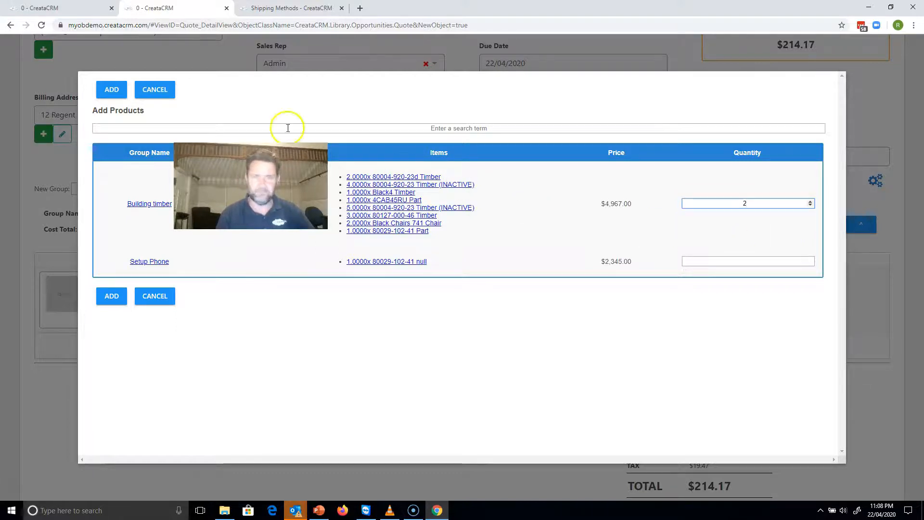
pyautogui.click(112, 90)
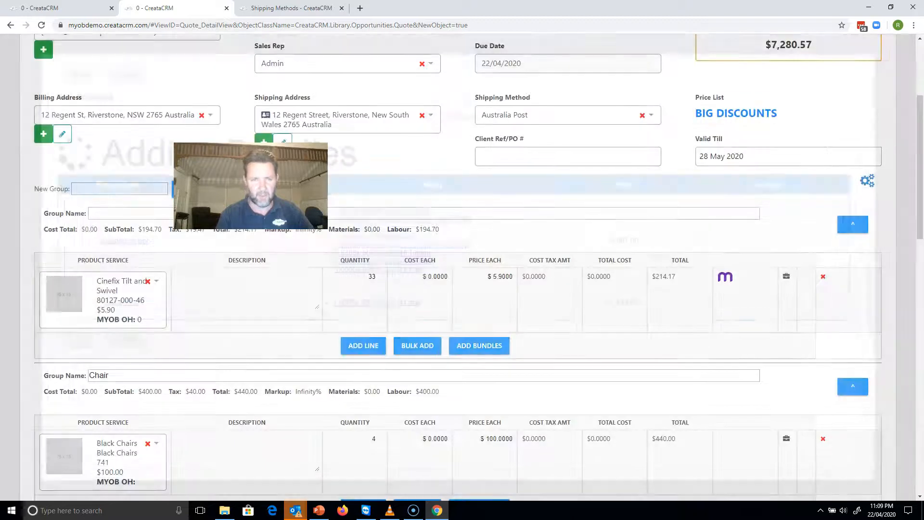
# Enter the comment "sdlsadkslakdlk;l;asdsa" on the quote and go back to the top of the form.
pyautogui.moveTo(913, 171); pyautogui.dragTo(877, 392)
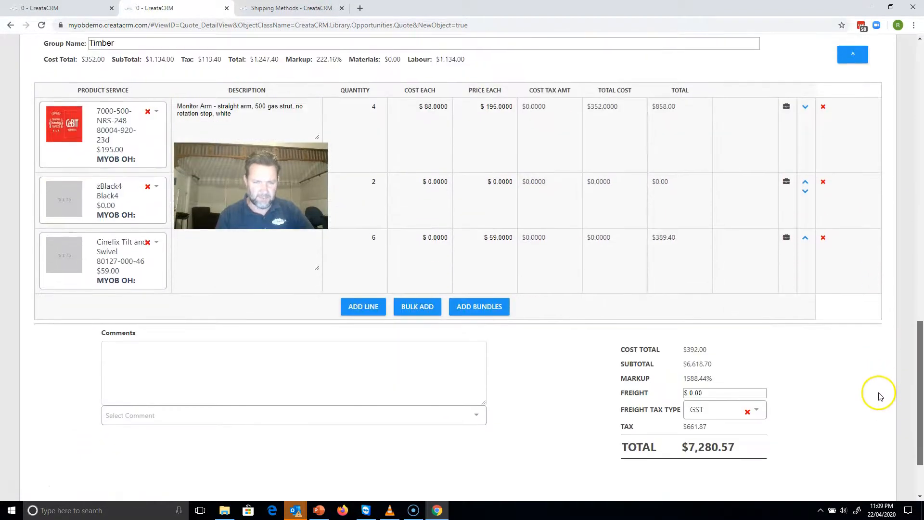
pyautogui.click(391, 419)
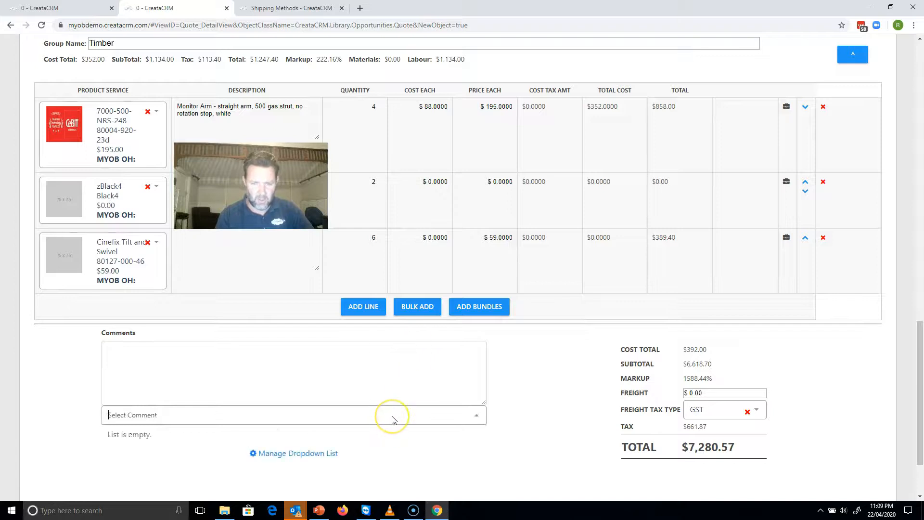
pyautogui.click(280, 381)
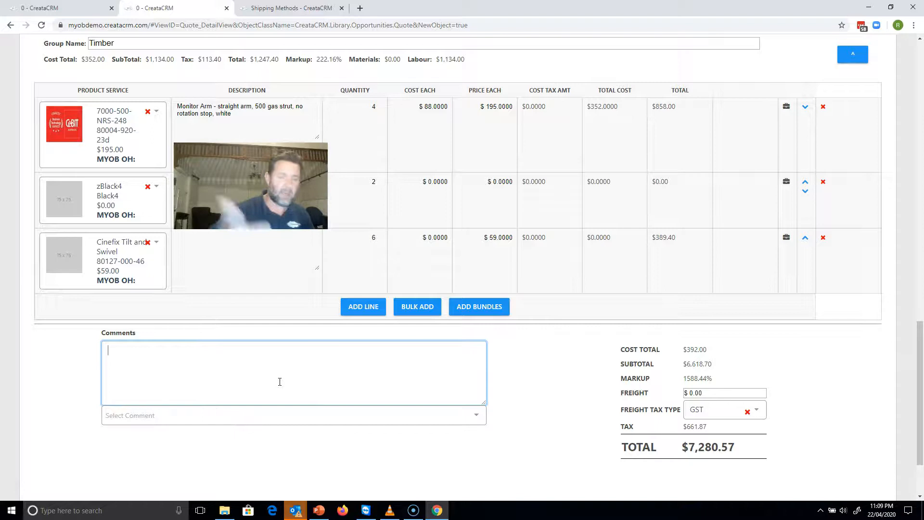
pyautogui.write('sdlsadkslakdlk;l;asdsa')
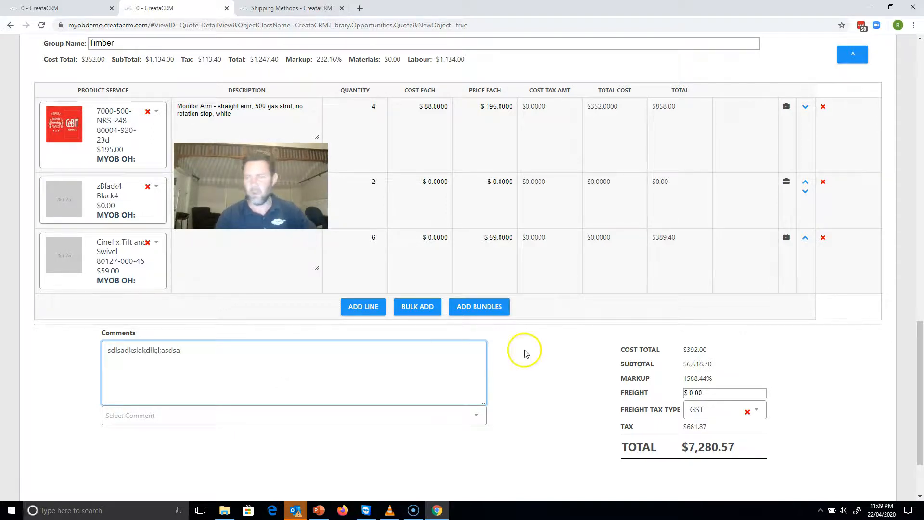
pyautogui.moveTo(919, 399); pyautogui.dragTo(917, 135)
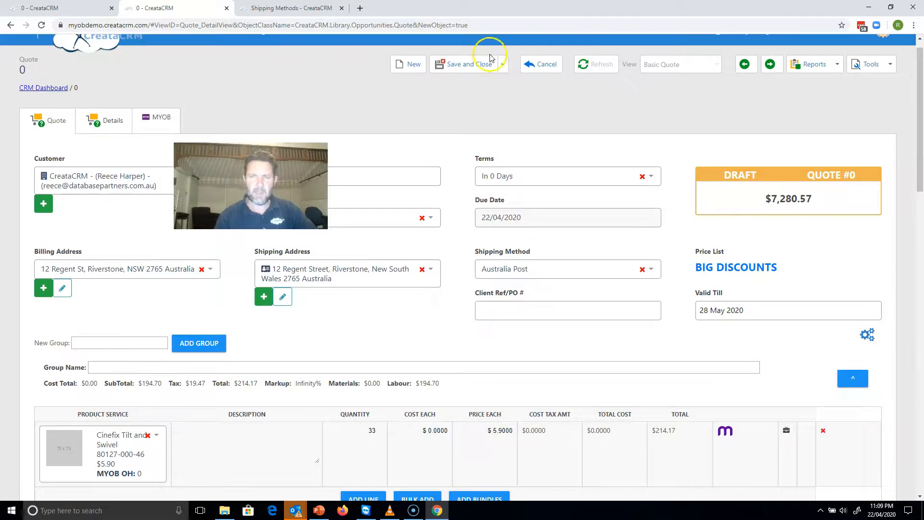
# Save the new quote and keep it open in view mode.
pyautogui.click(502, 64)
pyautogui.click(468, 144)
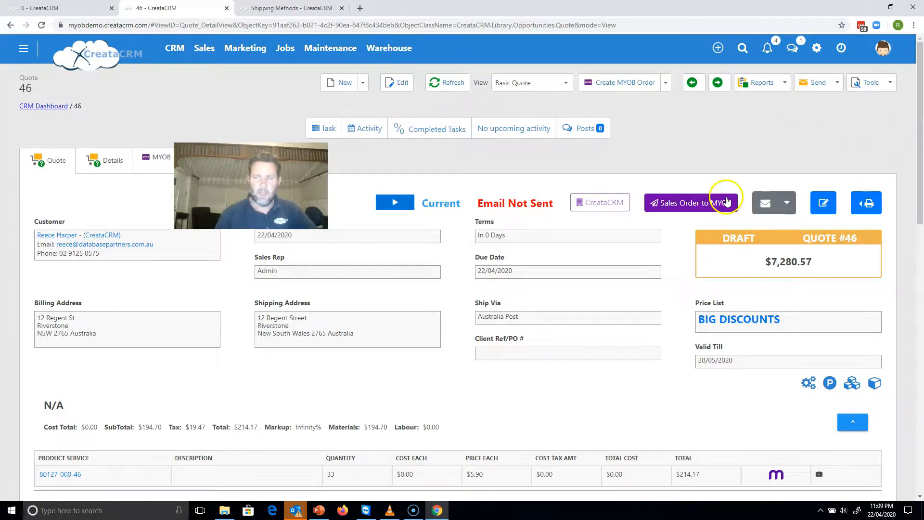
# Hide the Cost Each and Cost Tax Amt columns from the quote lines through the Field Chooser and apply the change.
pyautogui.moveTo(920, 148); pyautogui.dragTo(881, 206)
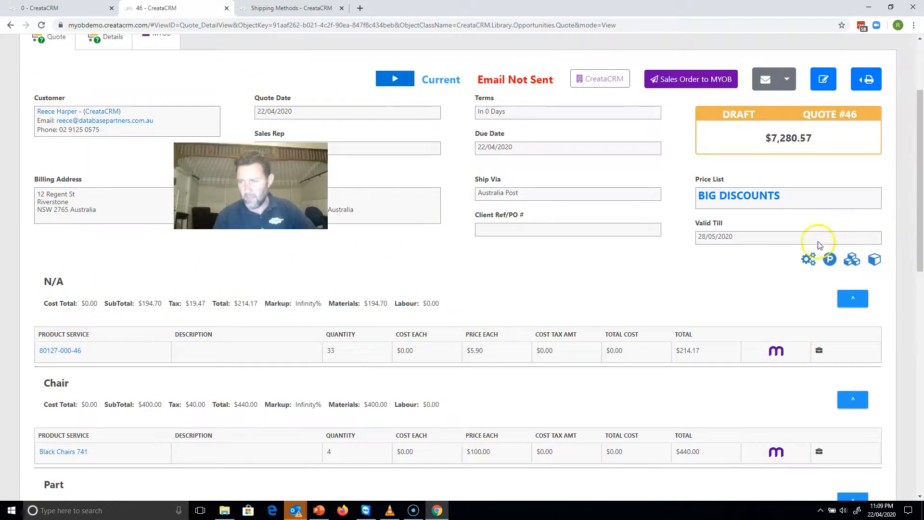
pyautogui.click(810, 261)
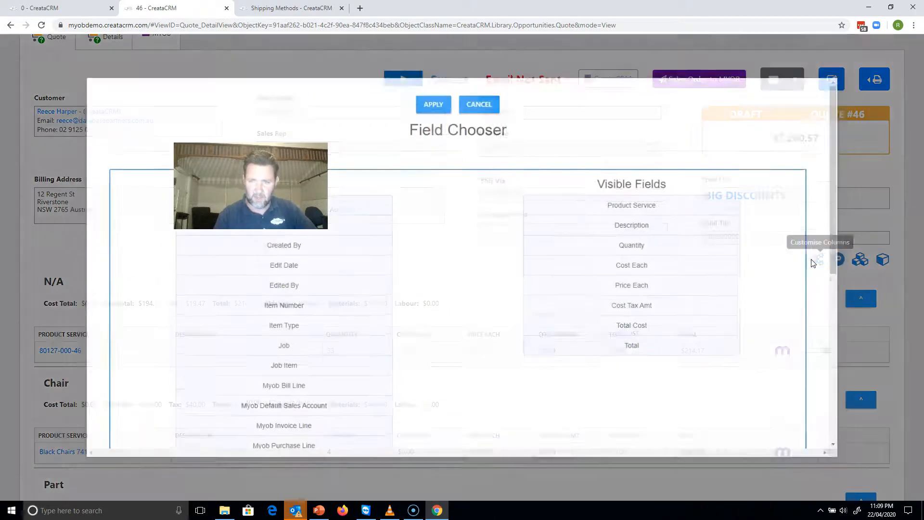
pyautogui.moveTo(680, 267); pyautogui.dragTo(366, 307)
pyautogui.moveTo(593, 284); pyautogui.dragTo(275, 244)
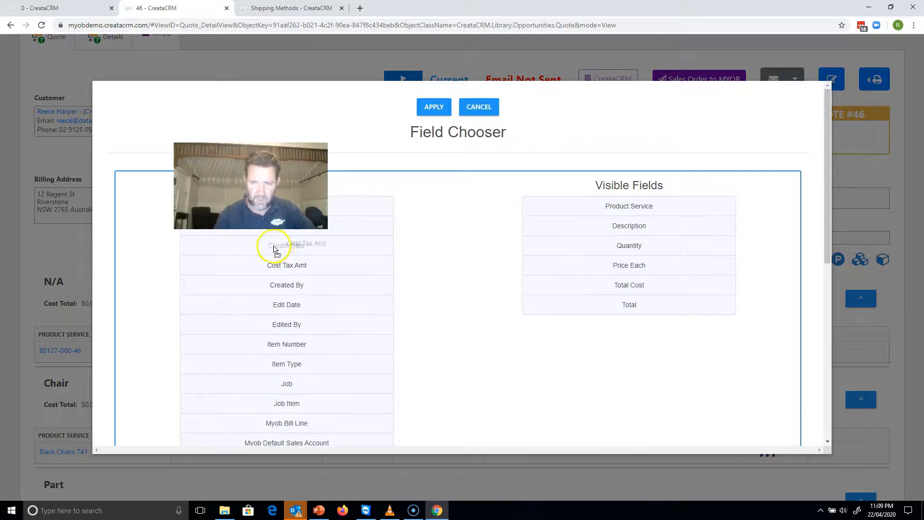
pyautogui.click(434, 106)
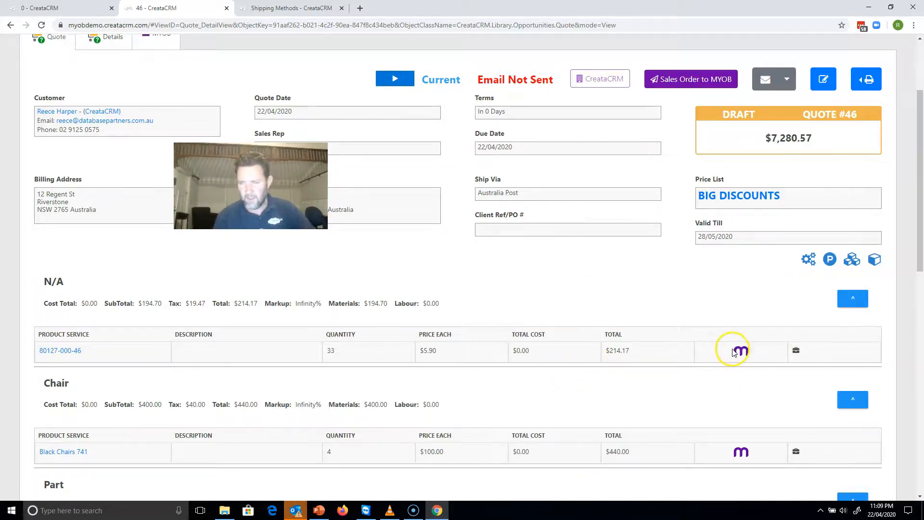
pyautogui.moveTo(739, 353)
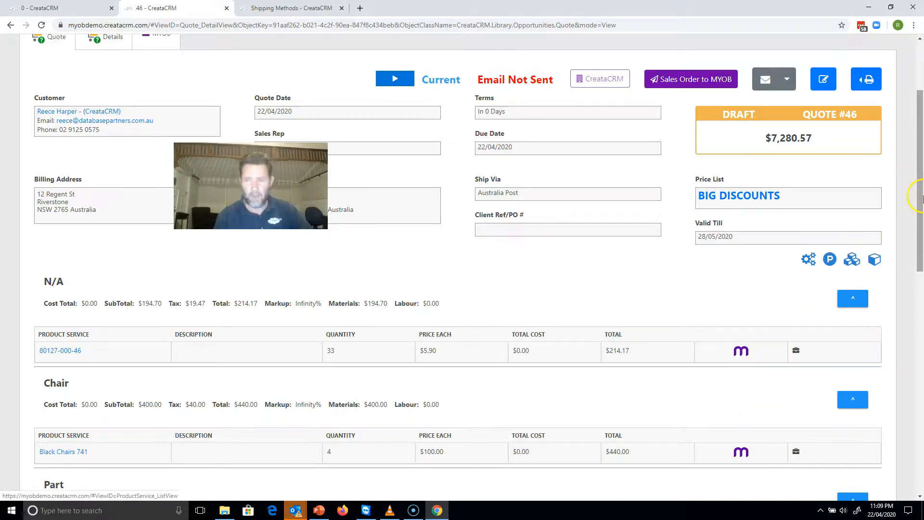
pyautogui.moveTo(920, 171); pyautogui.dragTo(883, 268)
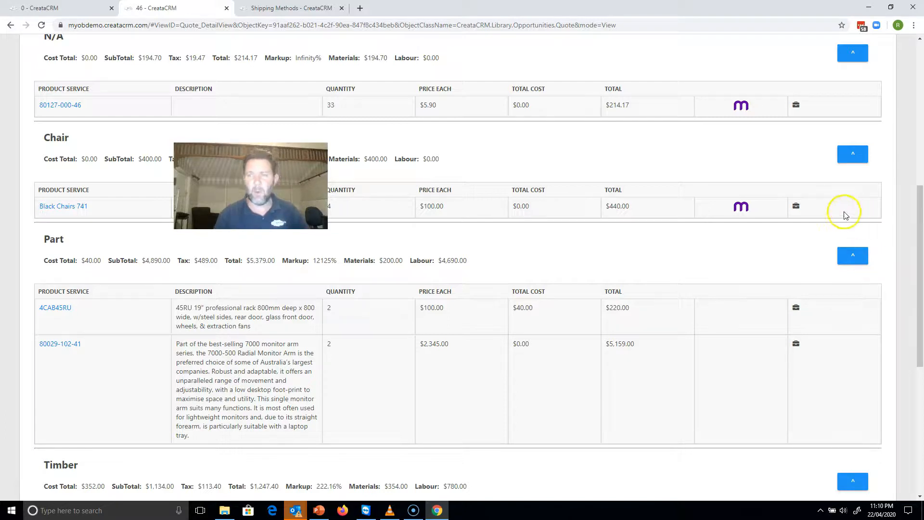
pyautogui.moveTo(740, 211)
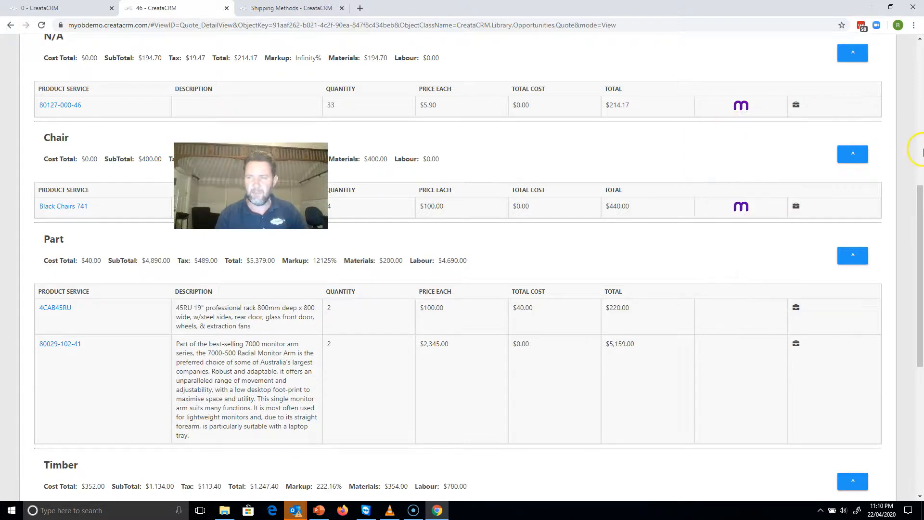
pyautogui.moveTo(915, 176); pyautogui.dragTo(910, 279)
pyautogui.moveTo(741, 320)
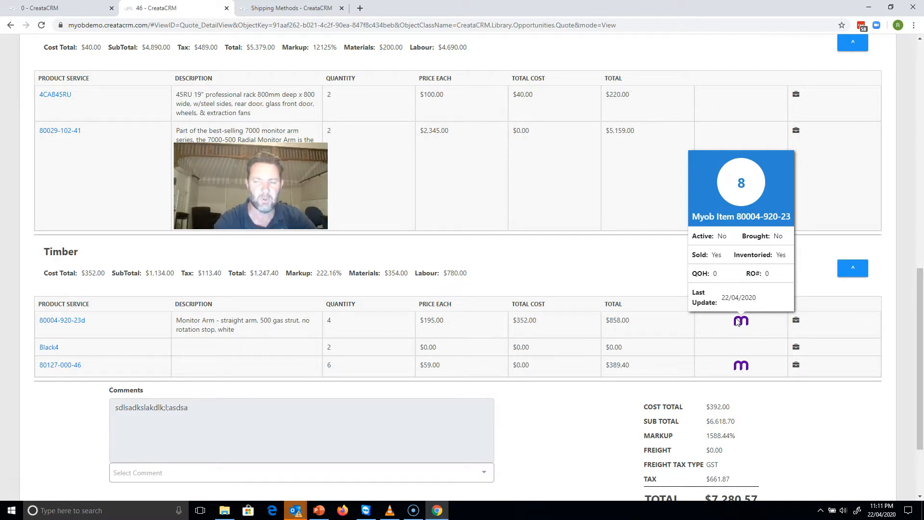
pyautogui.click(742, 372)
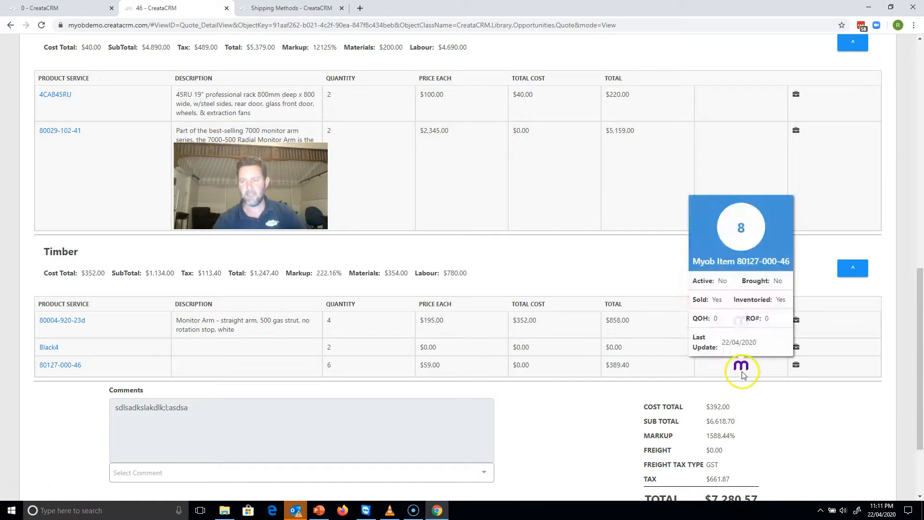
pyautogui.moveTo(920, 308); pyautogui.dragTo(920, 216)
pyautogui.click(745, 236)
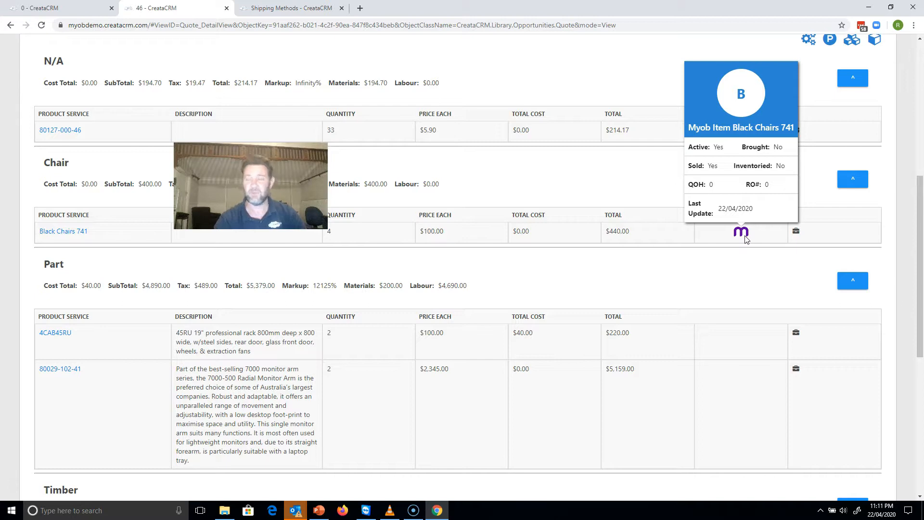
pyautogui.click(745, 237)
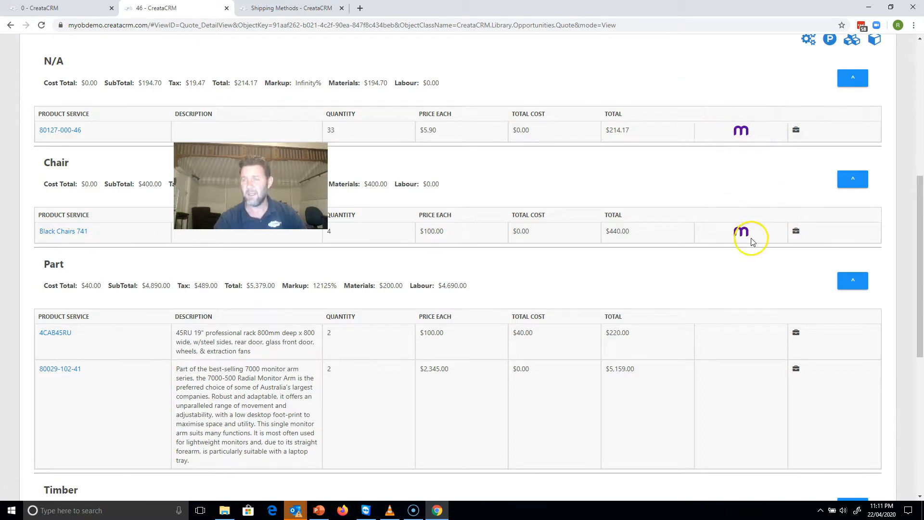
# View the quote's available email templates and print reports without choosing any, and return to the start of the quote.
pyautogui.moveTo(920, 302); pyautogui.dragTo(912, 208)
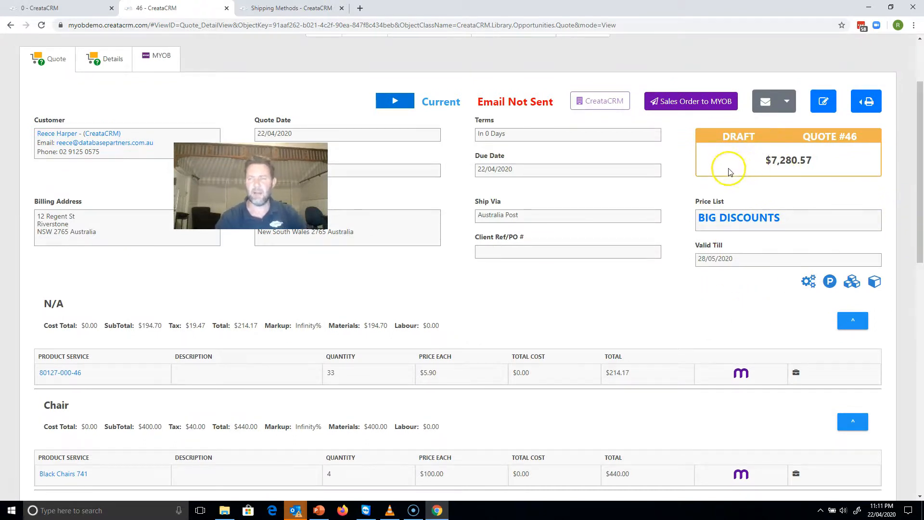
pyautogui.click(792, 115)
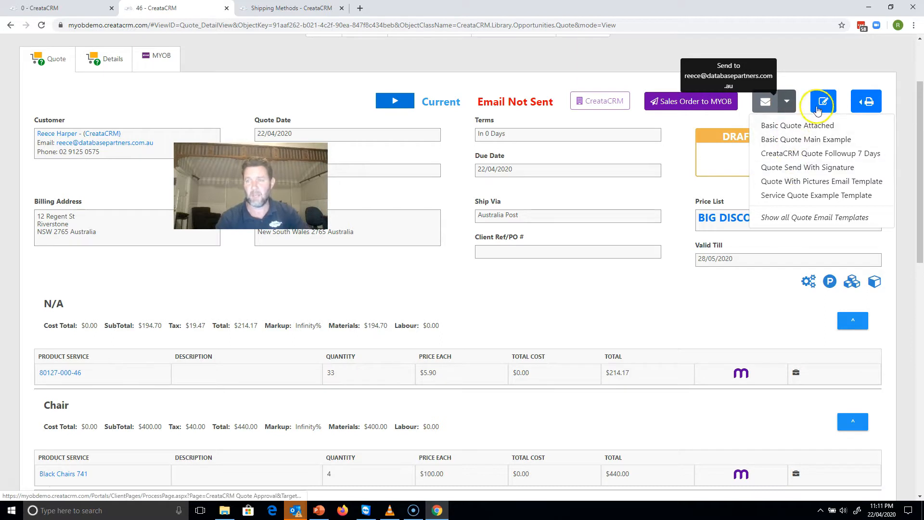
pyautogui.click(855, 105)
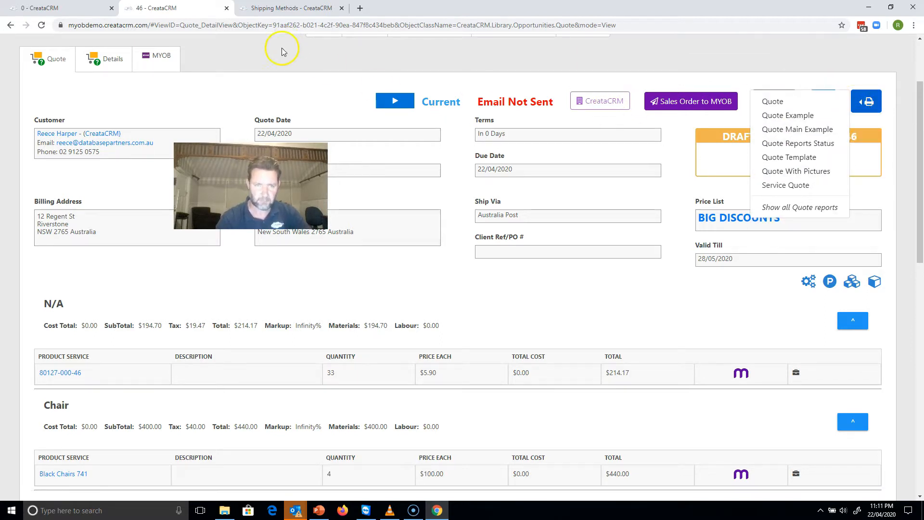
pyautogui.click(271, 75)
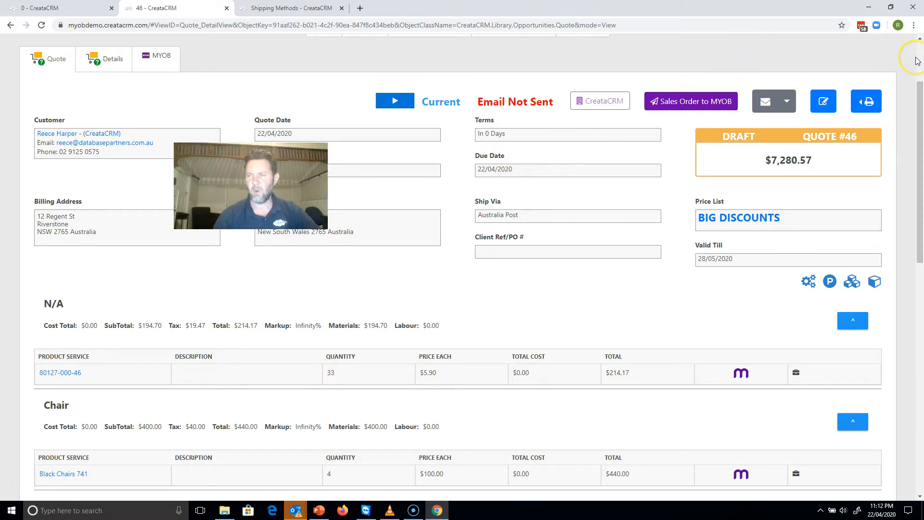
pyautogui.scroll(2, 917, 61)
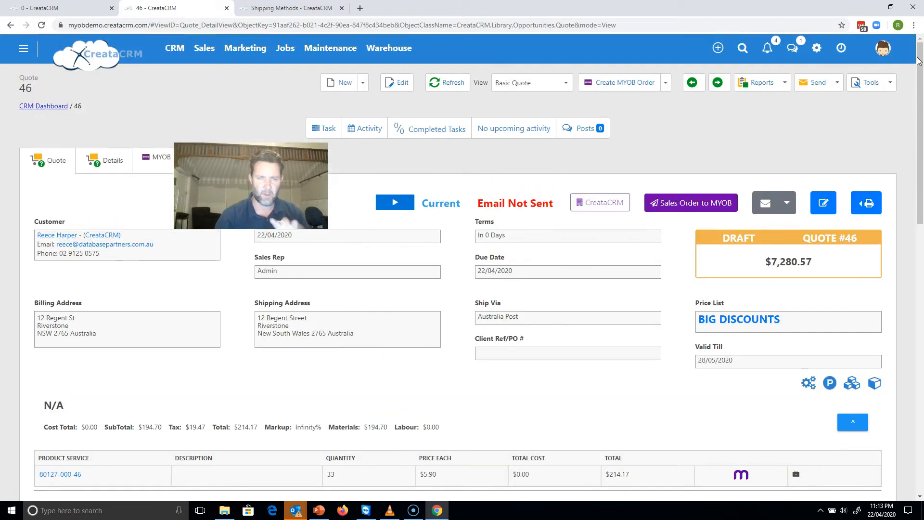